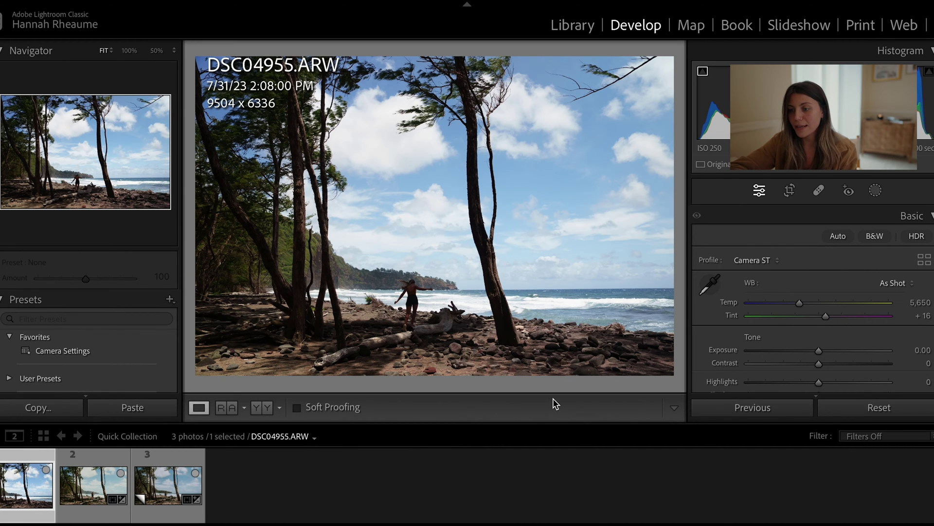
Crop the beach photo to a 16 x 9 aspect ratio, tightening the frame around the figure and the trees
{"action": "left_click", "coordinate": [791, 192]}
{"action": "left_click", "coordinate": [911, 246]}
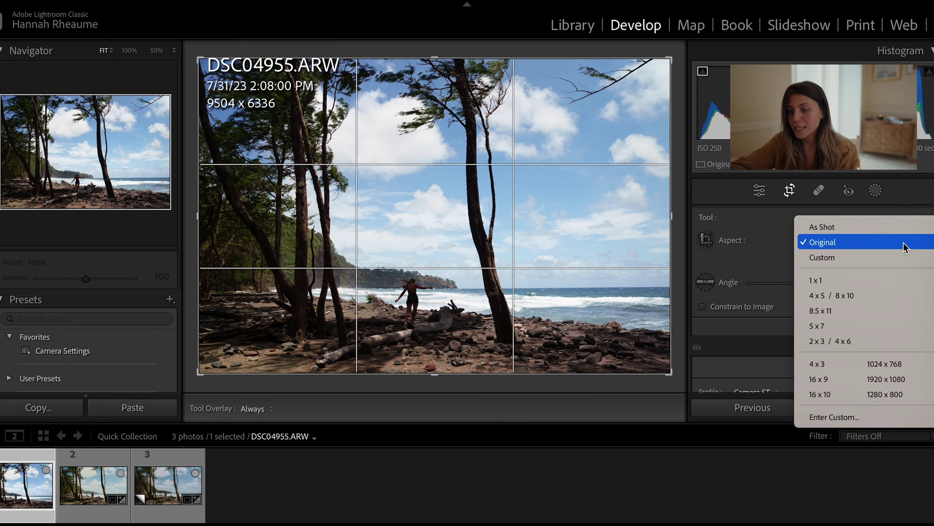
{"action": "left_click", "coordinate": [879, 378]}
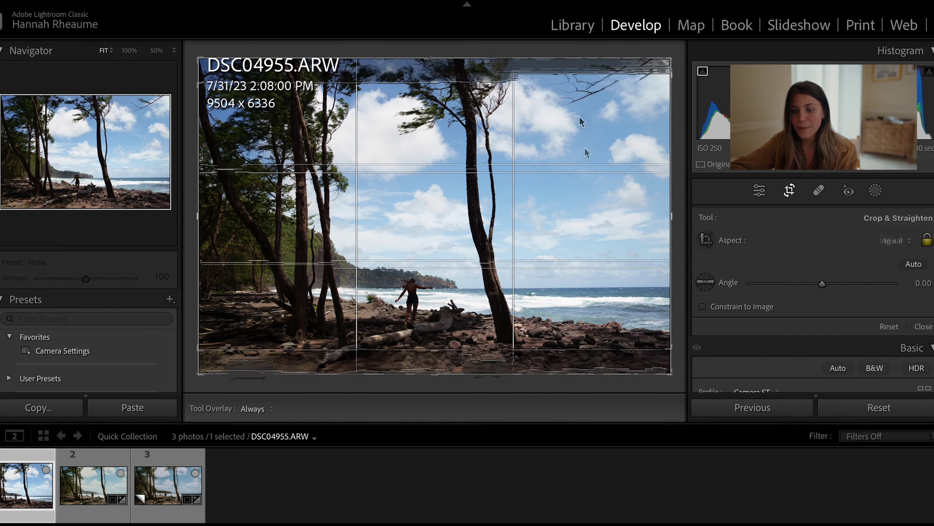
{"action": "left_click_drag", "start_coordinate": [671, 84], "coordinate": [658, 101]}
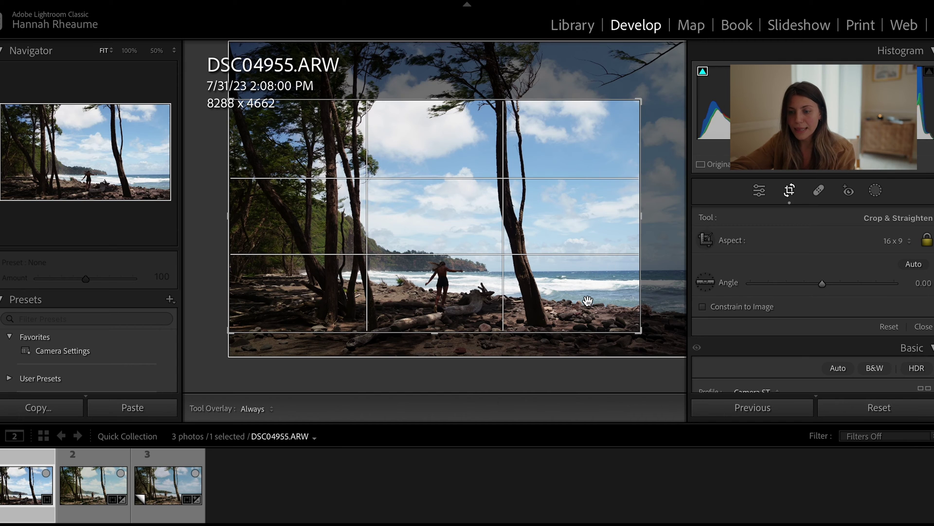
{"action": "key", "text": "Return"}
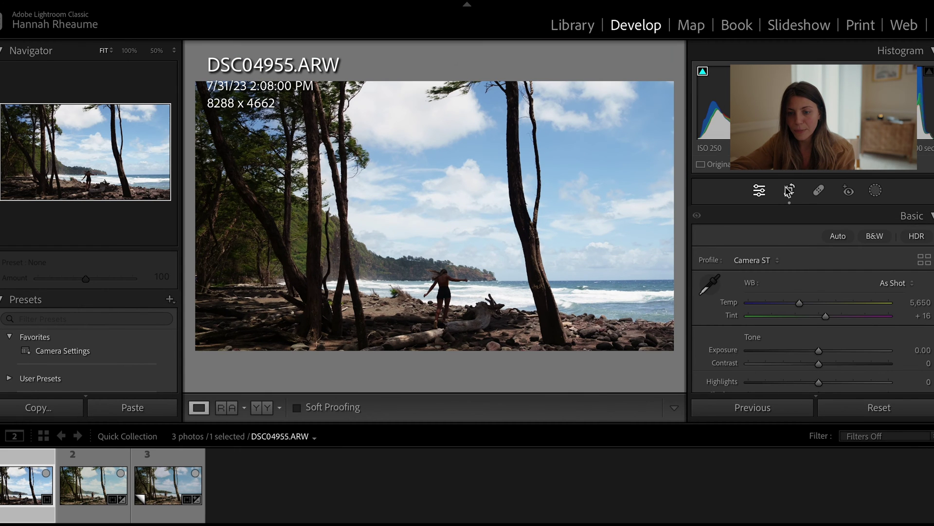
{"action": "left_click", "coordinate": [789, 191]}
{"action": "key", "text": "Return"}
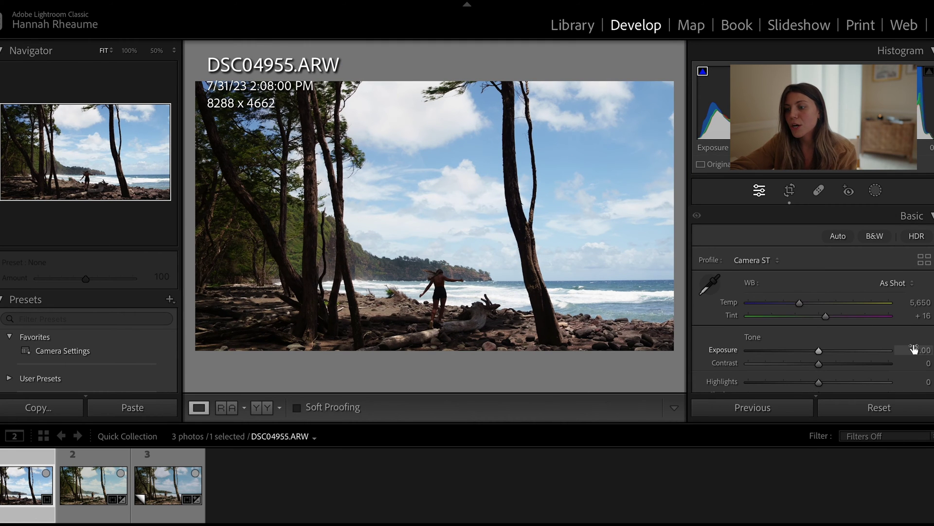
Set Exposure to +0.25, Highlights to +7, Shadows to +12, Whites to −23 and Blacks to +26
{"action": "scroll", "coordinate": [913, 348], "scroll_direction": "down", "scroll_amount": 3}
{"action": "scroll", "coordinate": [913, 348], "scroll_direction": "up", "scroll_amount": 3}
{"action": "scroll", "coordinate": [913, 348], "scroll_direction": "down", "scroll_amount": 4}
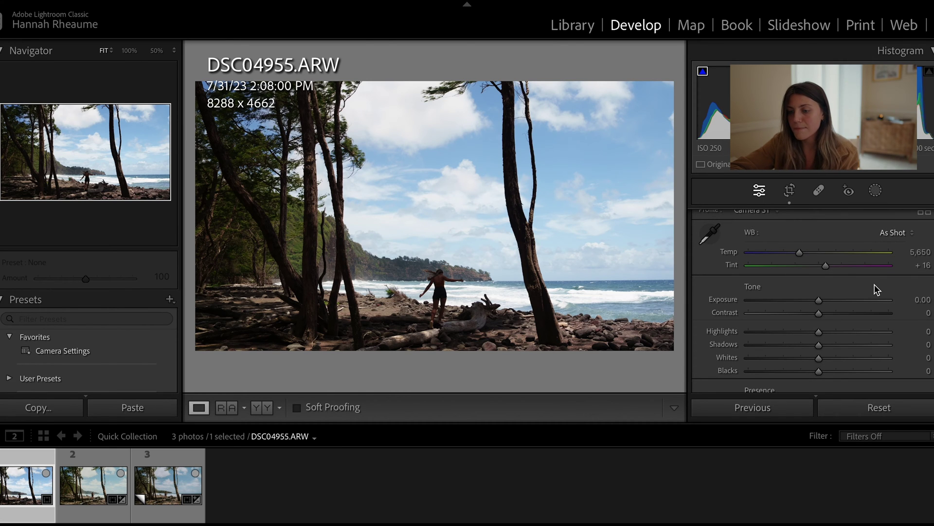
{"action": "scroll", "coordinate": [802, 282], "scroll_direction": "up", "scroll_amount": 1}
{"action": "scroll", "coordinate": [803, 284], "scroll_direction": "down", "scroll_amount": 4}
{"action": "scroll", "coordinate": [803, 283], "scroll_direction": "down", "scroll_amount": 2}
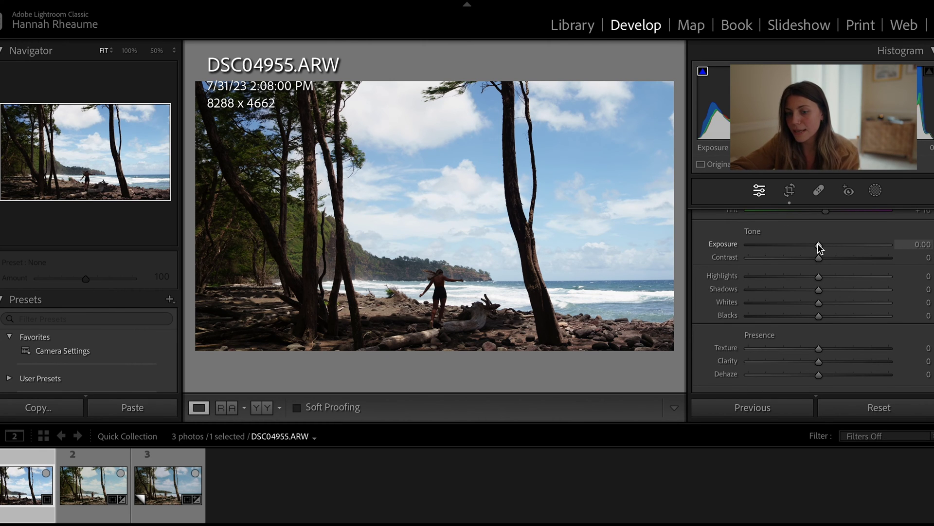
{"action": "left_click_drag", "start_coordinate": [817, 243], "coordinate": [821, 245]}
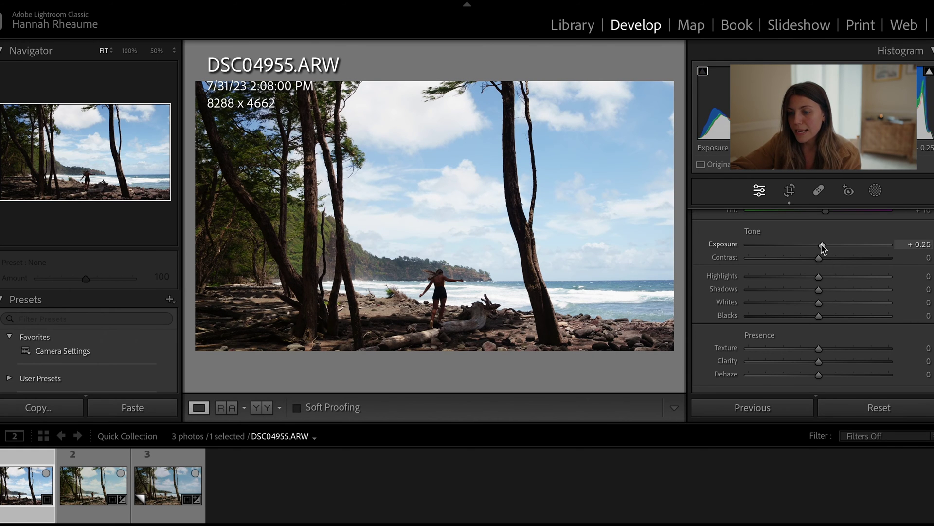
{"action": "left_click_drag", "start_coordinate": [817, 257], "coordinate": [837, 319]}
Soften the photo by setting Clarity to −12 and Texture to −24
{"action": "scroll", "coordinate": [836, 317], "scroll_direction": "down", "scroll_amount": 2}
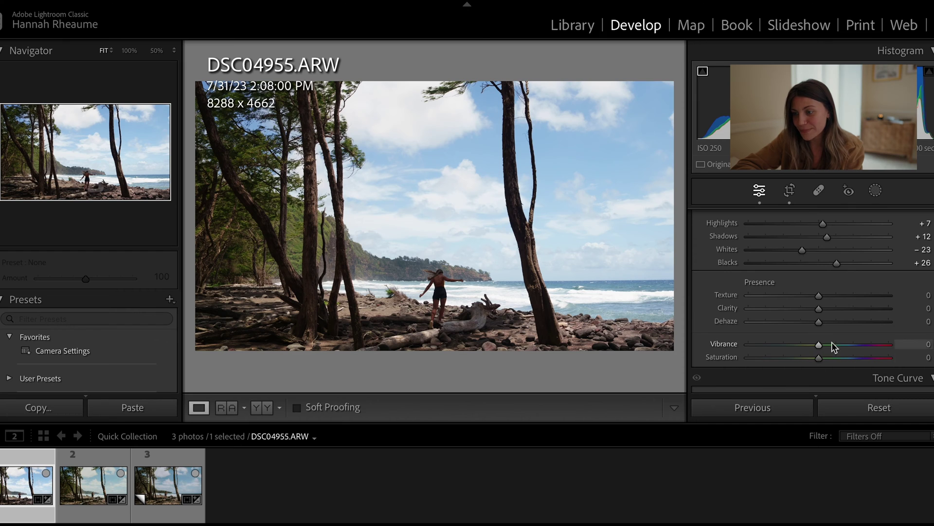
{"action": "left_click_drag", "start_coordinate": [819, 308], "coordinate": [810, 306]}
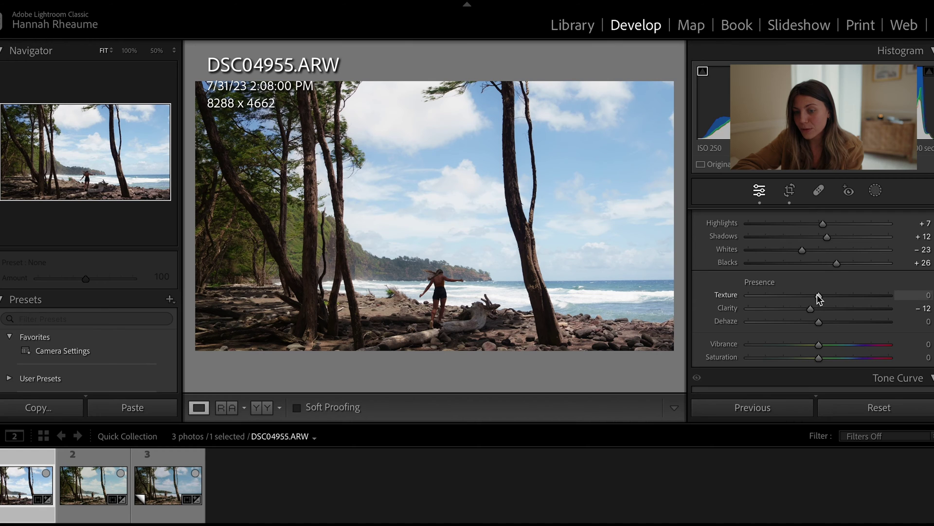
{"action": "left_click_drag", "start_coordinate": [816, 295], "coordinate": [799, 296]}
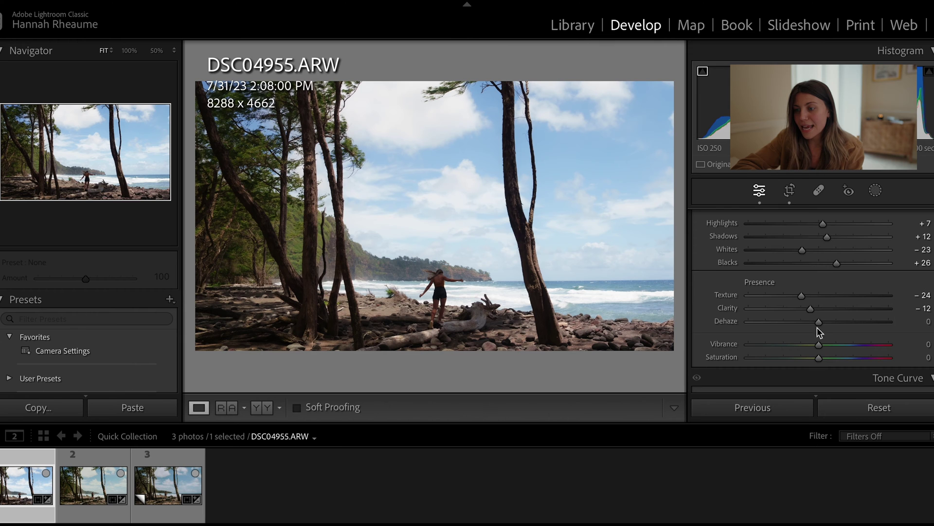
Try the Dehaze adjustment at its two extremes, +100 and −100
{"action": "scroll", "coordinate": [815, 323], "scroll_direction": "up", "scroll_amount": 2}
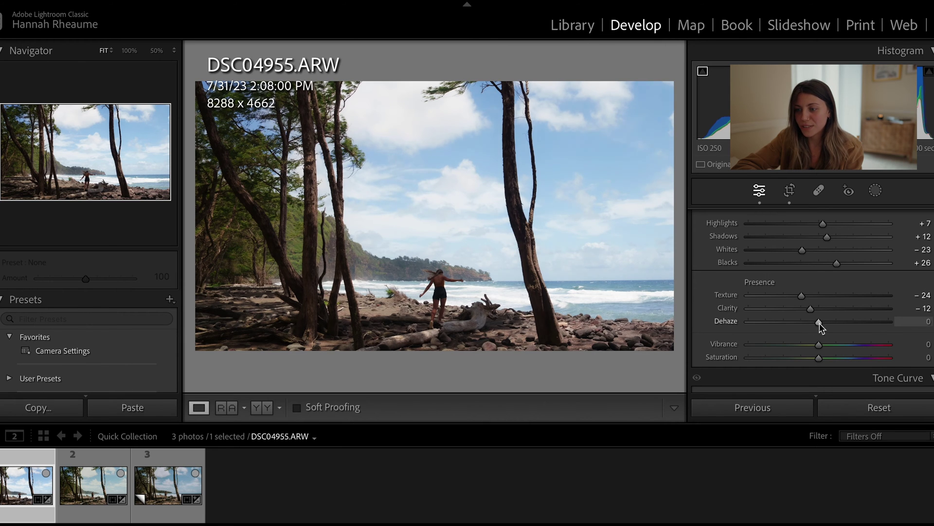
{"action": "scroll", "coordinate": [808, 323], "scroll_direction": "up", "scroll_amount": 16}
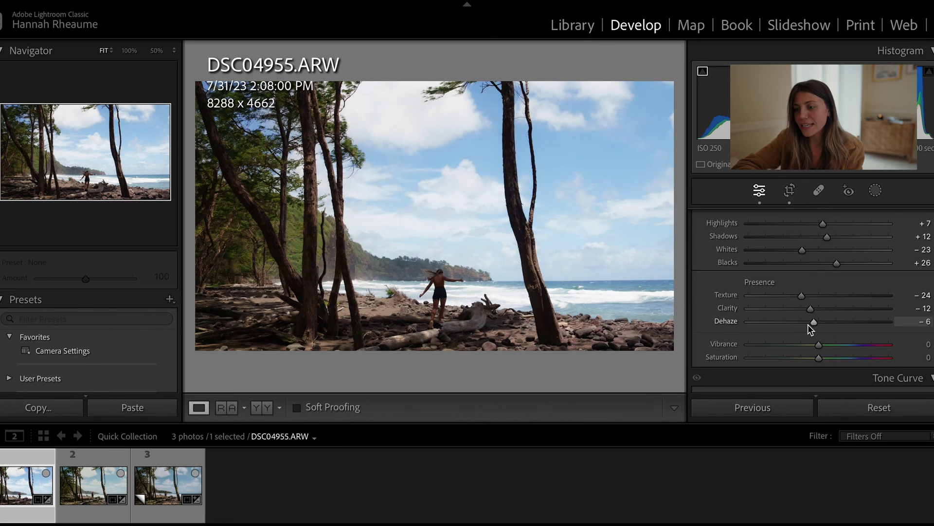
{"action": "left_click_drag", "start_coordinate": [828, 323], "coordinate": [901, 328]}
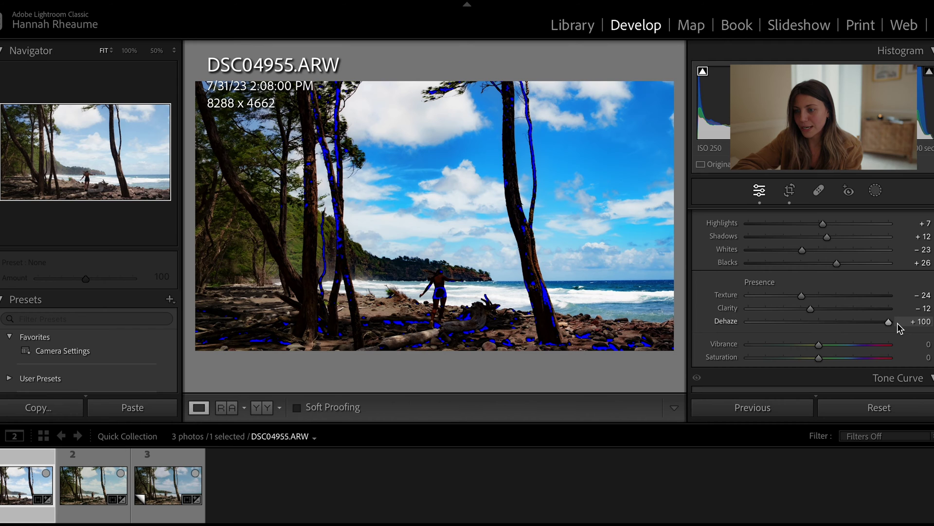
{"action": "left_click_drag", "start_coordinate": [897, 324], "coordinate": [743, 326]}
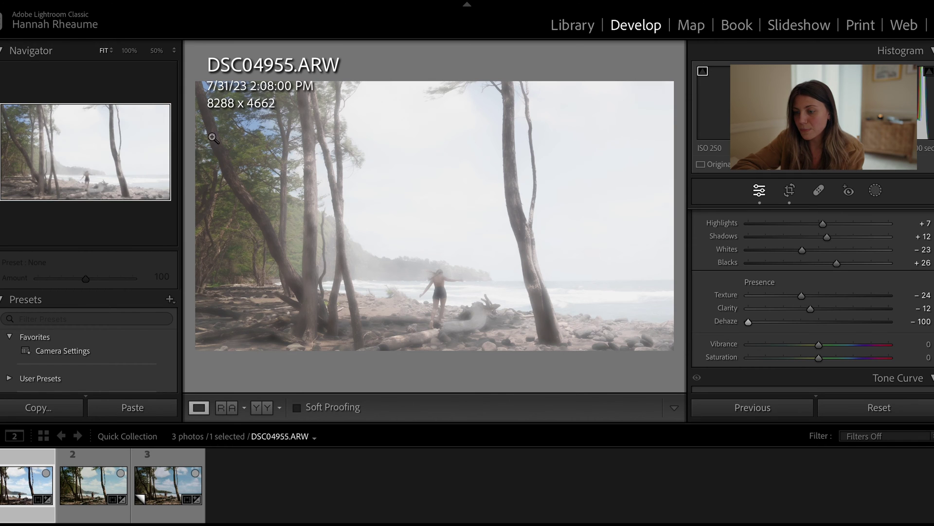
Set Dehaze to −10 and Clarity to −16
{"action": "left_click_drag", "start_coordinate": [749, 322], "coordinate": [810, 329]}
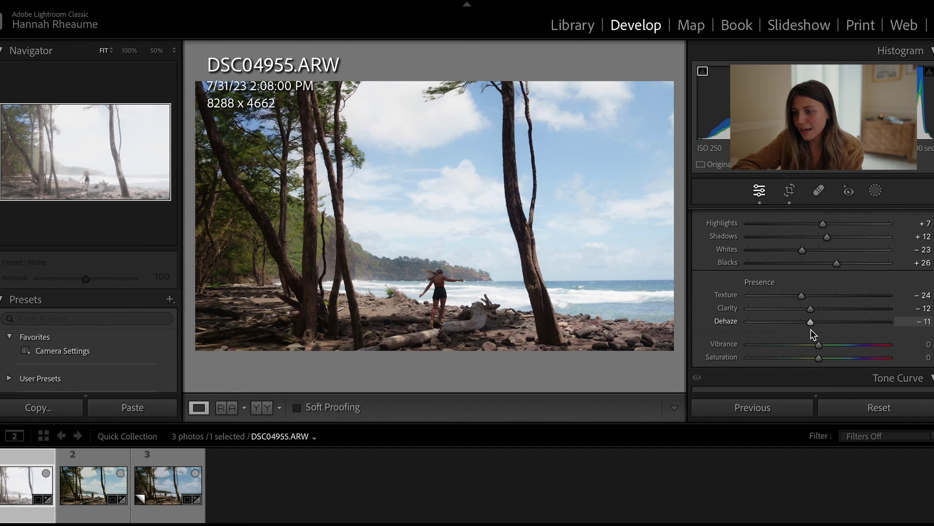
{"action": "left_click_drag", "start_coordinate": [811, 329], "coordinate": [806, 308]}
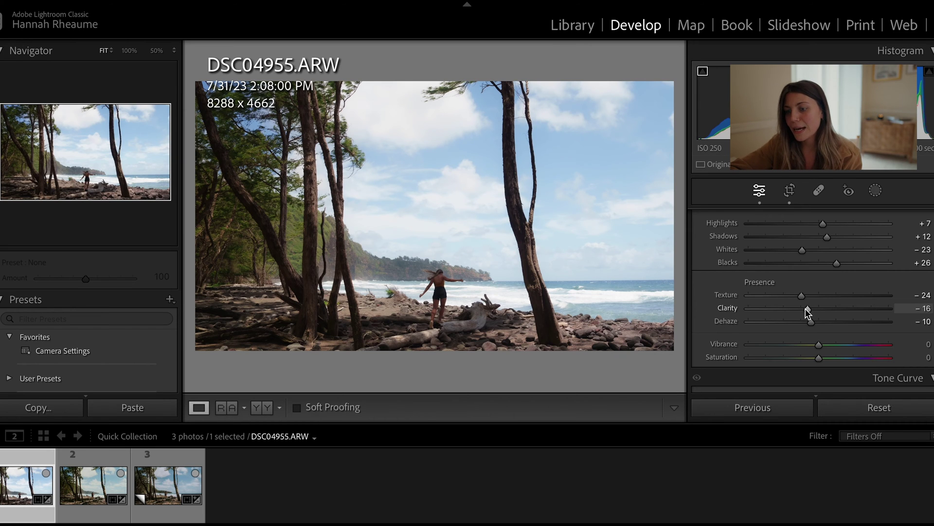
Fade the point tone curve by raising the black point to output 31 and lowering the white point
{"action": "scroll", "coordinate": [794, 351], "scroll_direction": "down", "scroll_amount": 3}
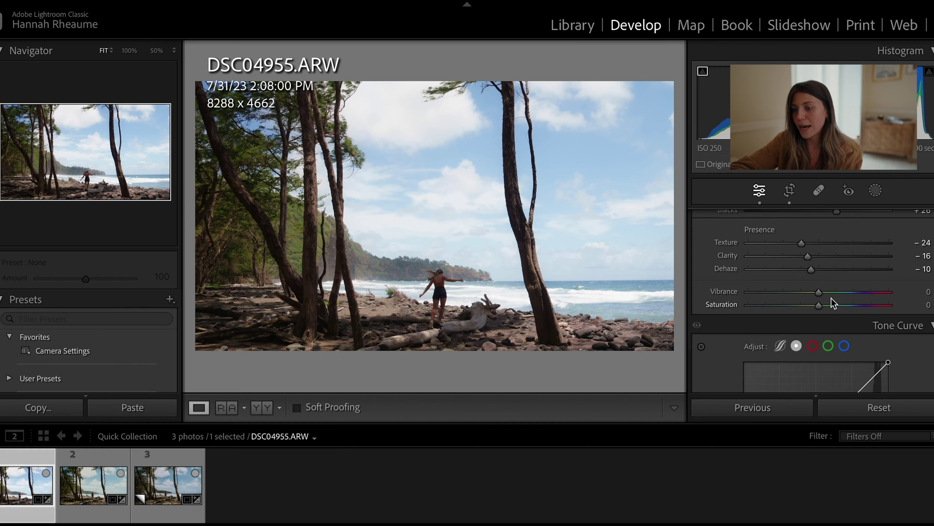
{"action": "scroll", "coordinate": [810, 323], "scroll_direction": "down", "scroll_amount": 5}
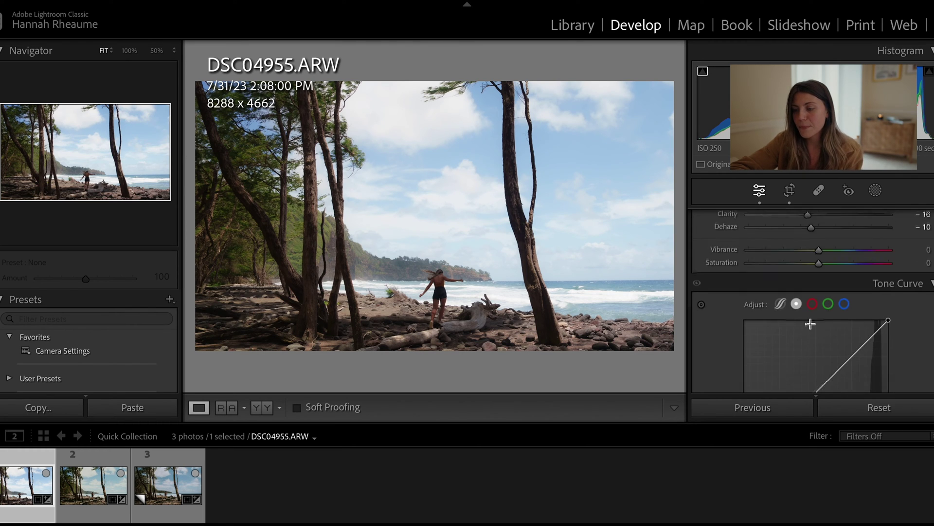
{"action": "scroll", "coordinate": [699, 328], "scroll_direction": "down", "scroll_amount": 3}
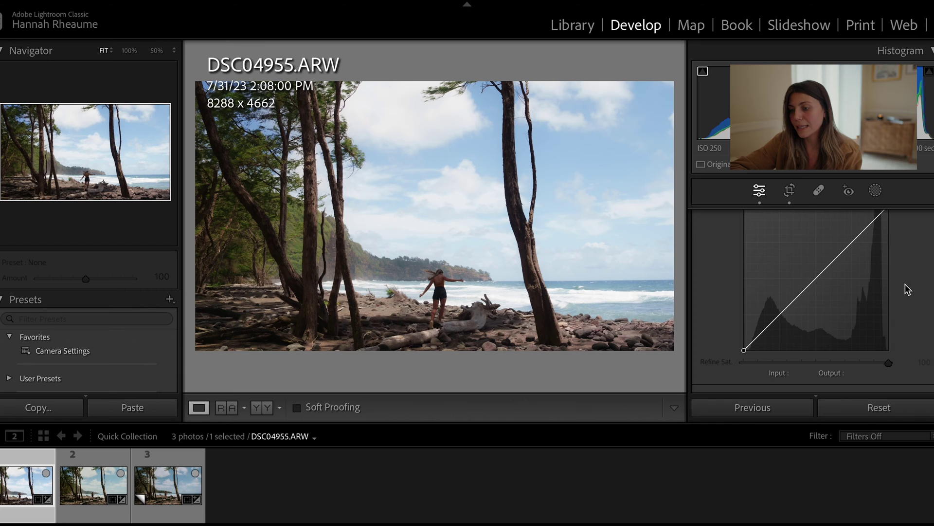
{"action": "scroll", "coordinate": [906, 284], "scroll_direction": "up", "scroll_amount": 2}
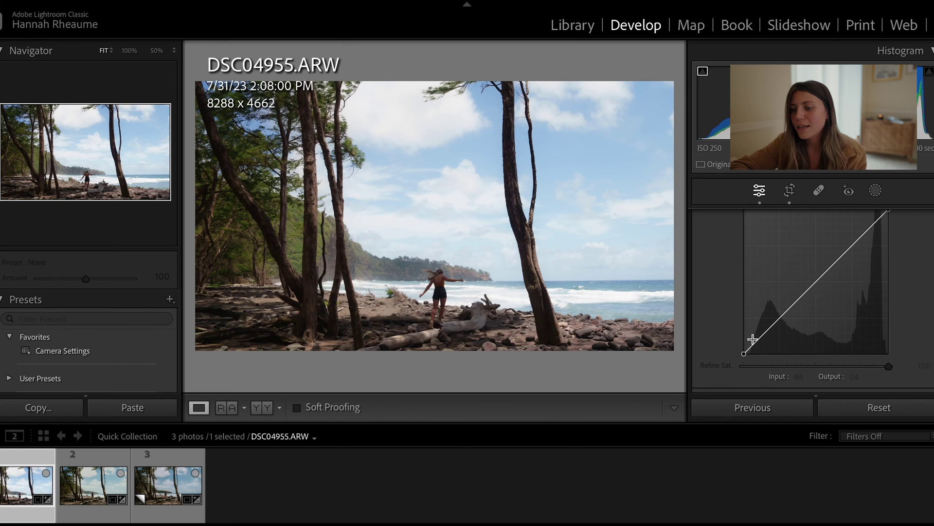
{"action": "left_click_drag", "start_coordinate": [743, 351], "coordinate": [742, 336]}
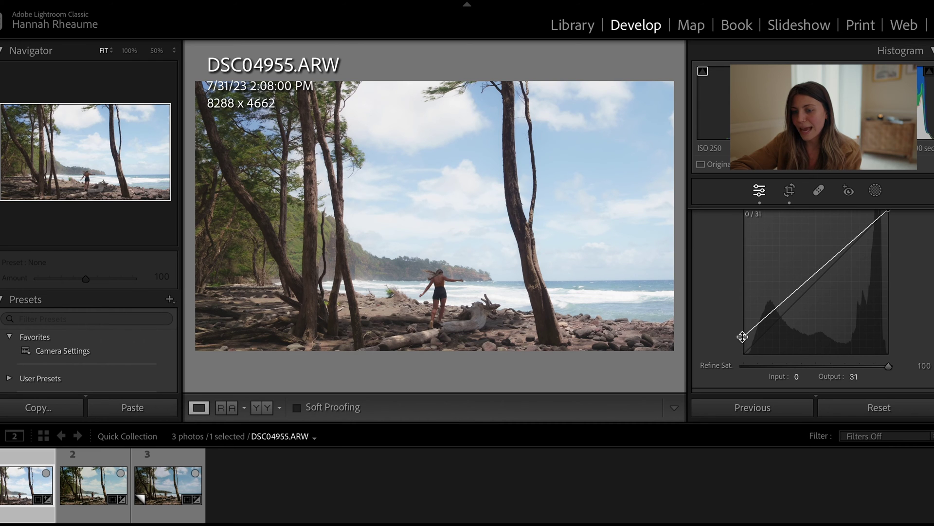
{"action": "scroll", "coordinate": [895, 253], "scroll_direction": "up", "scroll_amount": 1}
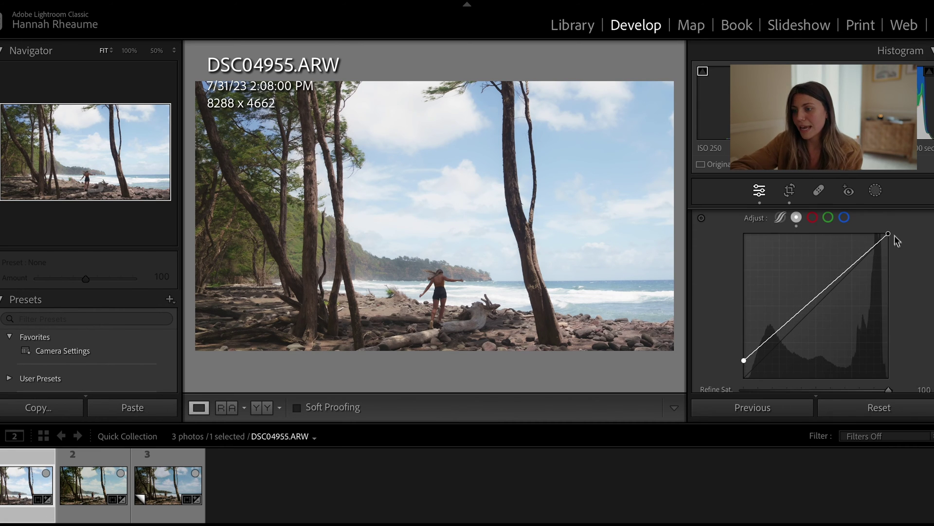
{"action": "mouse_move", "coordinate": [894, 235]}
{"action": "left_mouse_down"}
{"action": "mouse_move", "coordinate": [900, 246]}
{"action": "mouse_move", "coordinate": [889, 249]}
{"action": "left_mouse_up"}
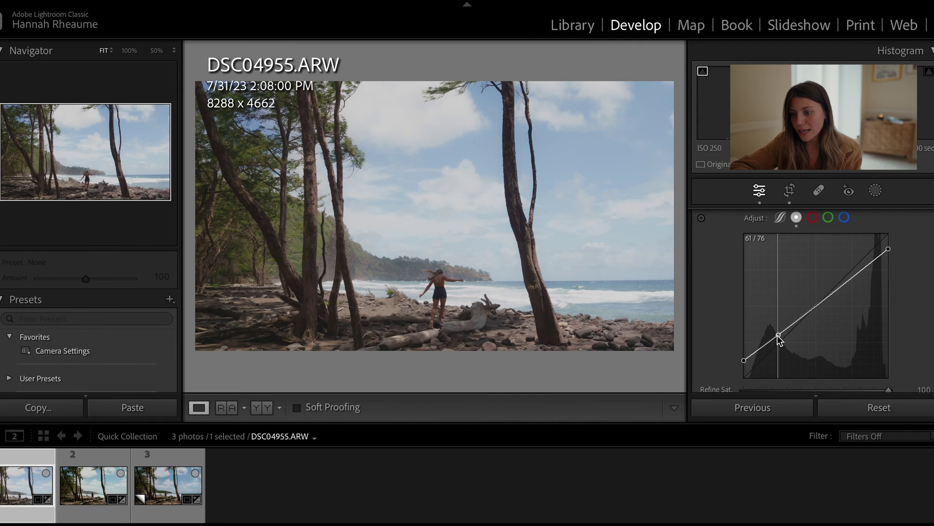
Lift the point curve with a shadow point and a midtone point at about 146/160, and lower its white point further
{"action": "left_click_drag", "start_coordinate": [778, 335], "coordinate": [781, 326]}
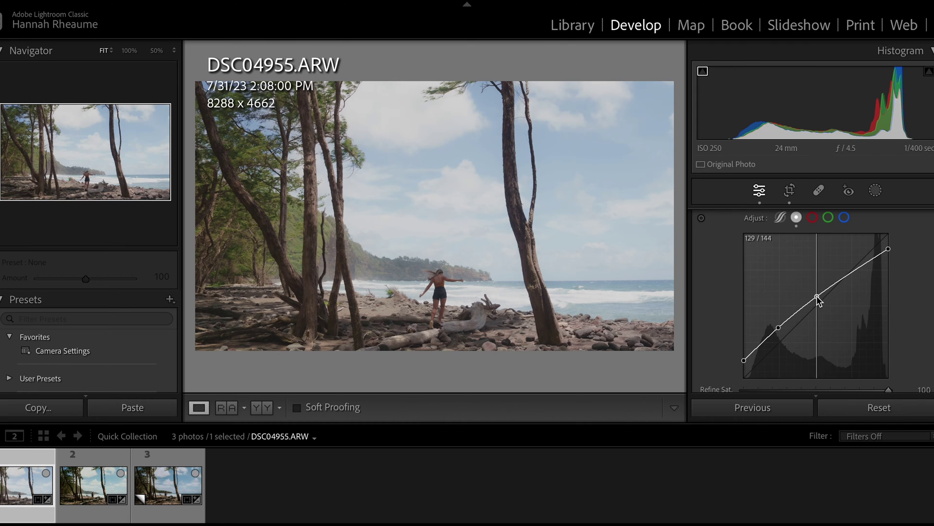
{"action": "mouse_move", "coordinate": [816, 295]}
{"action": "left_mouse_down"}
{"action": "mouse_move", "coordinate": [838, 292]}
{"action": "mouse_move", "coordinate": [826, 286]}
{"action": "left_mouse_up"}
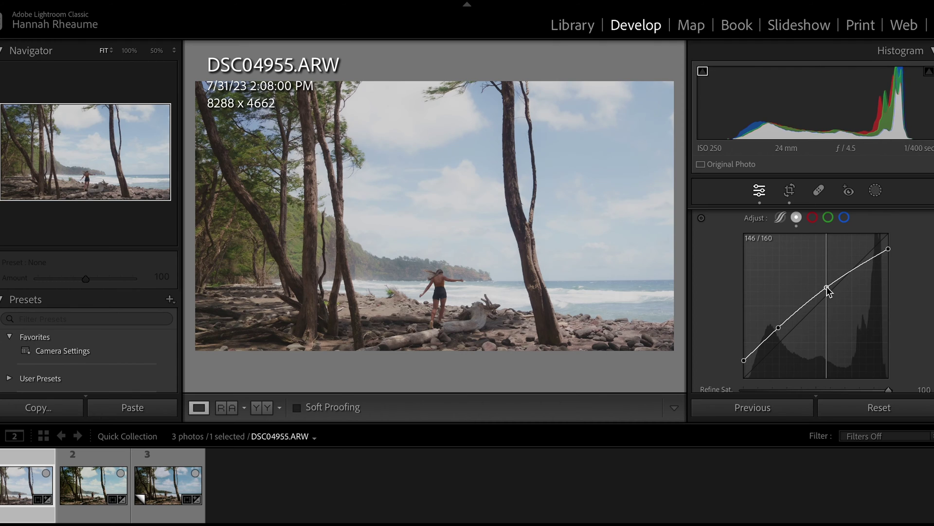
{"action": "left_click_drag", "start_coordinate": [890, 249], "coordinate": [888, 257]}
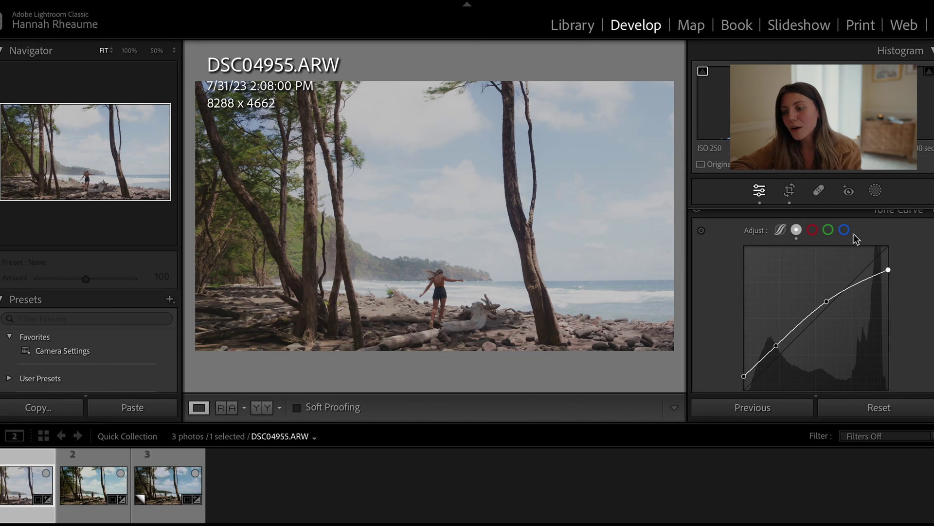
Add a shadow point to the red channel curve and try it raised to 48/92 and lowered to 61/38
{"action": "left_click", "coordinate": [813, 228]}
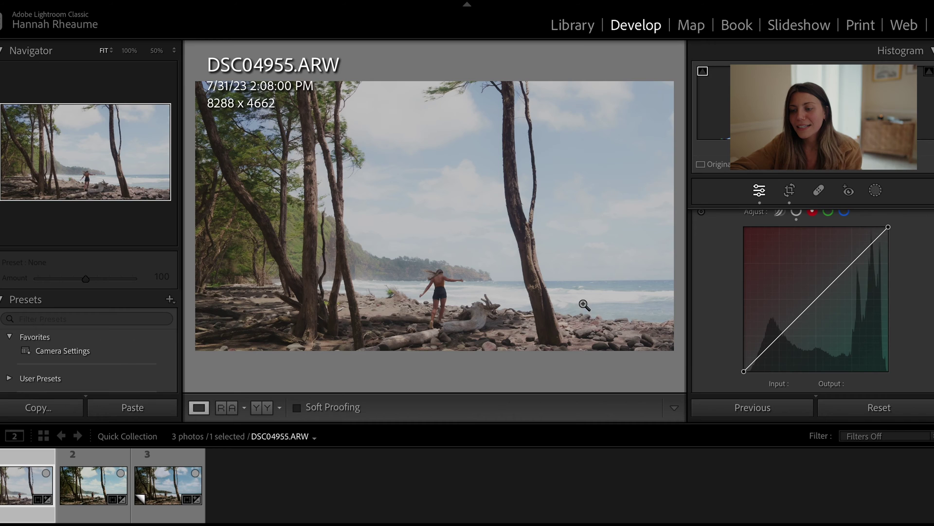
{"action": "left_click", "coordinate": [779, 338]}
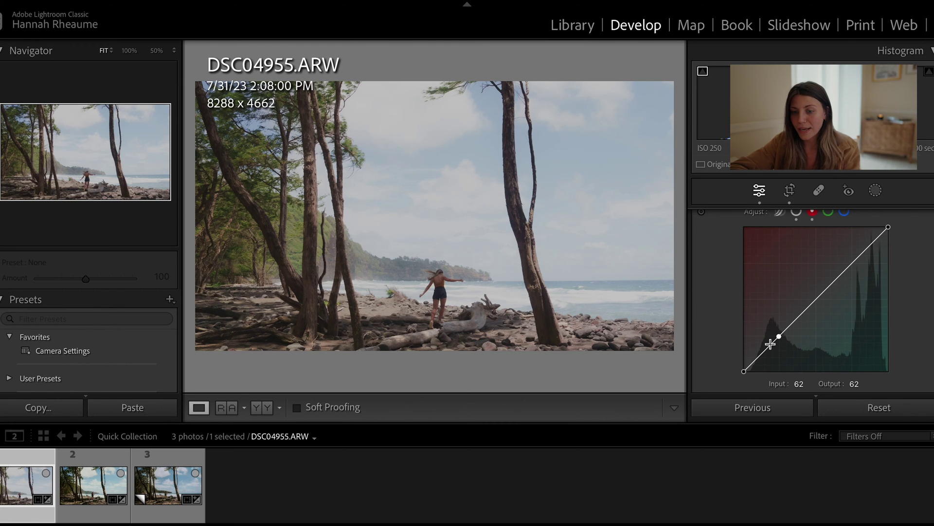
{"action": "left_click_drag", "start_coordinate": [780, 339], "coordinate": [770, 318]}
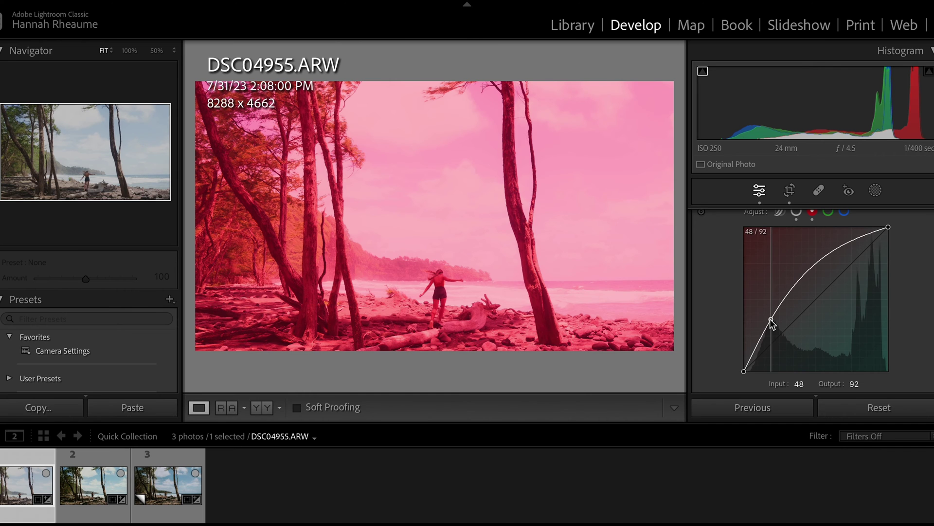
{"action": "left_click_drag", "start_coordinate": [770, 319], "coordinate": [778, 348]}
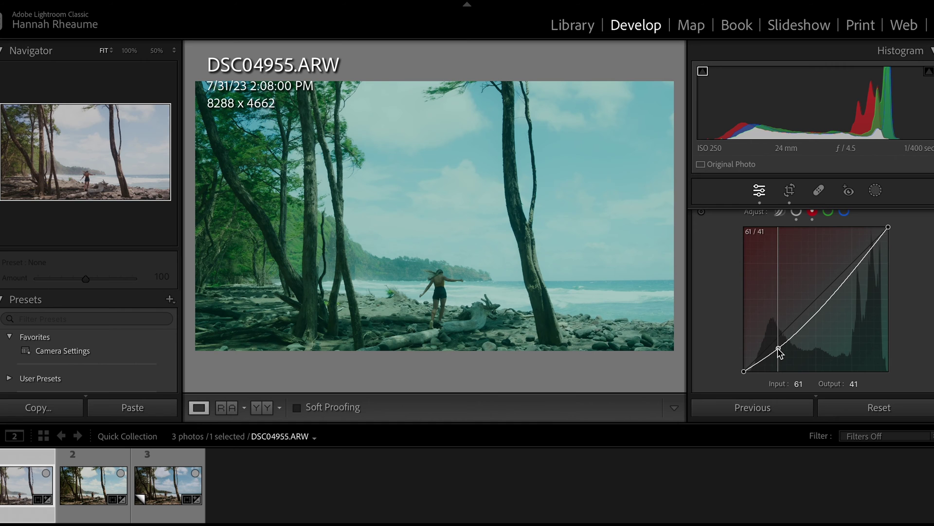
{"action": "left_click_drag", "start_coordinate": [778, 347], "coordinate": [778, 350]}
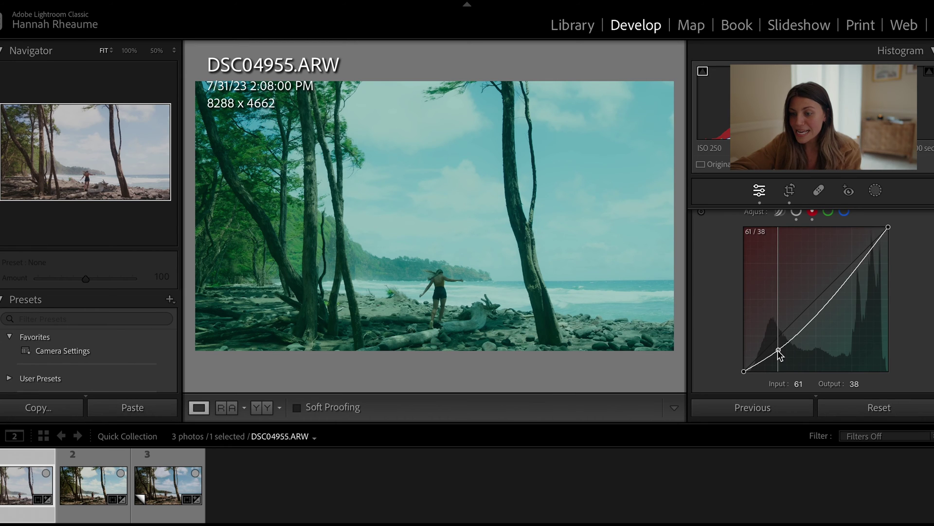
Shape the red curve into an S with shadow points near 34/18 and 67/53, a midtone point, and a highlight point at 189/200
{"action": "left_click_drag", "start_coordinate": [777, 349], "coordinate": [762, 361]}
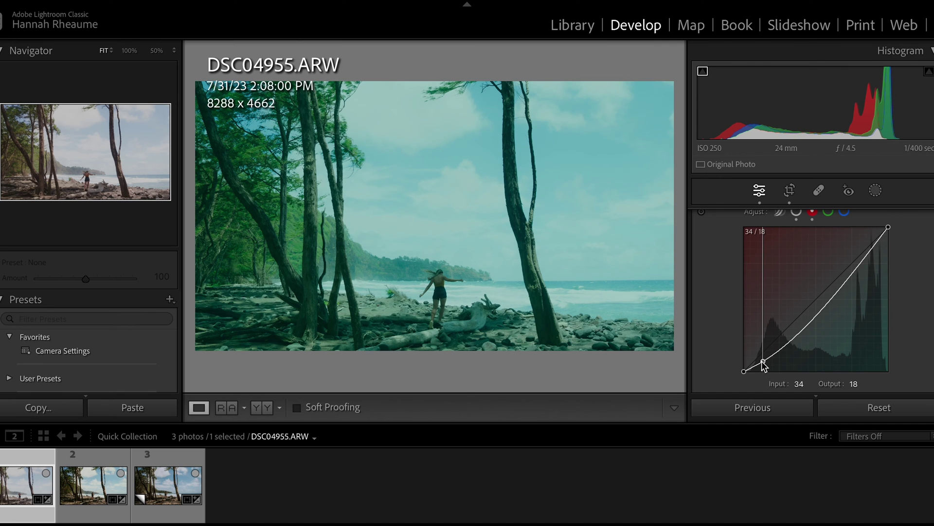
{"action": "left_click_drag", "start_coordinate": [762, 363], "coordinate": [781, 341]}
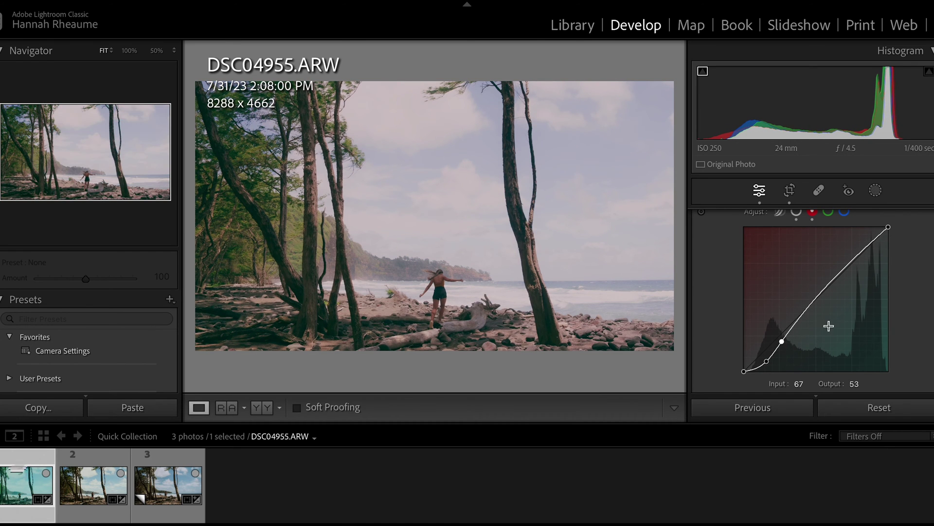
{"action": "left_click", "coordinate": [815, 300]}
{"action": "left_click", "coordinate": [852, 261]}
{"action": "left_click_drag", "start_coordinate": [852, 259], "coordinate": [851, 256]}
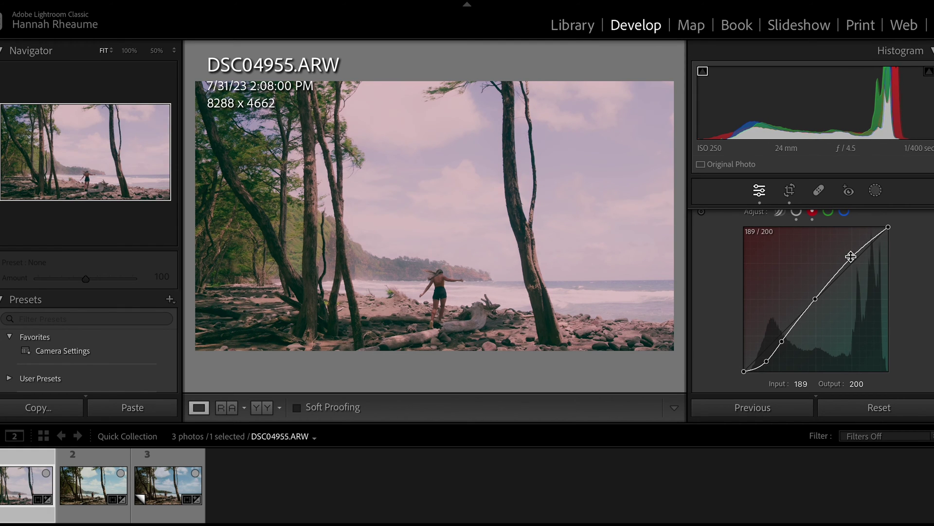
Shape the green channel curve into an S with shadow points, a central midtone point and a slightly raised highlight point
{"action": "left_click", "coordinate": [828, 211]}
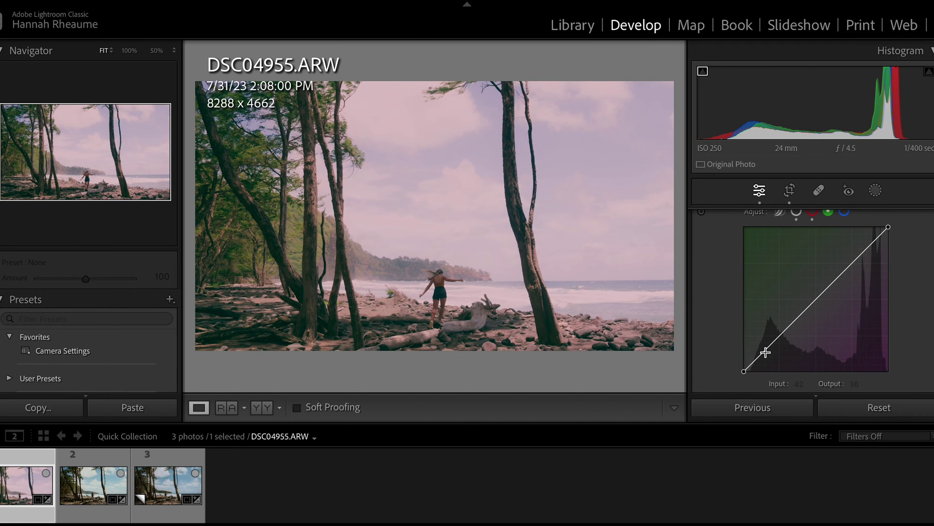
{"action": "left_click_drag", "start_coordinate": [761, 357], "coordinate": [781, 338]}
{"action": "left_click", "coordinate": [816, 298]}
{"action": "left_click_drag", "start_coordinate": [855, 261], "coordinate": [851, 258]}
Deepen the red curve's shadows by moving the upper shadow point to 76/46 and pulling the lower shadow point down
{"action": "left_click_drag", "start_coordinate": [765, 360], "coordinate": [782, 343]}
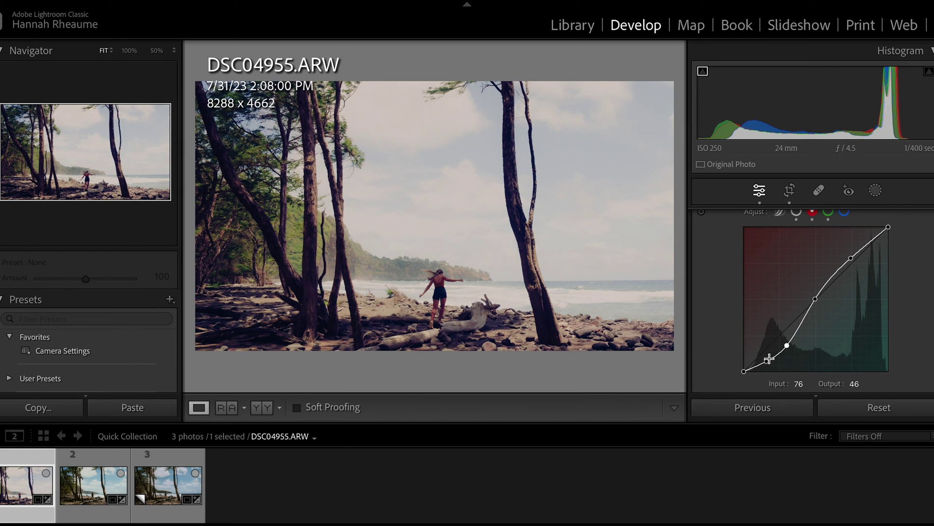
{"action": "left_click_drag", "start_coordinate": [769, 360], "coordinate": [766, 364]}
{"action": "left_click", "coordinate": [828, 213]}
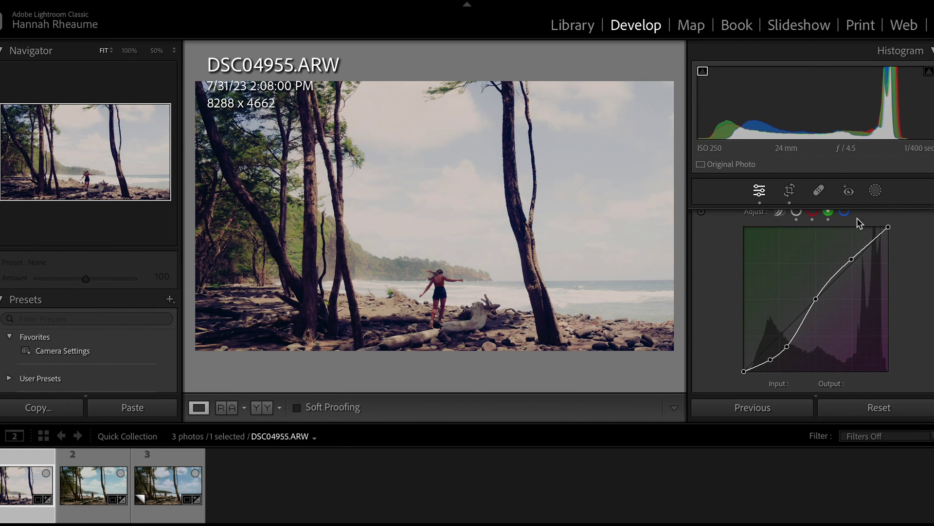
Shape the blue channel curve into an S with lowered shadow points, a midtone point at 126/124 and a raised highlight point
{"action": "left_click", "coordinate": [844, 212]}
{"action": "left_click_drag", "start_coordinate": [764, 355], "coordinate": [793, 334]}
{"action": "left_click_drag", "start_coordinate": [818, 305], "coordinate": [818, 298]}
{"action": "left_click_drag", "start_coordinate": [854, 262], "coordinate": [852, 253]}
{"action": "left_click_drag", "start_coordinate": [792, 334], "coordinate": [791, 342]}
Fine-tune the upper shadow point of the green channel curve and compare it with the red curve
{"action": "left_click", "coordinate": [830, 215]}
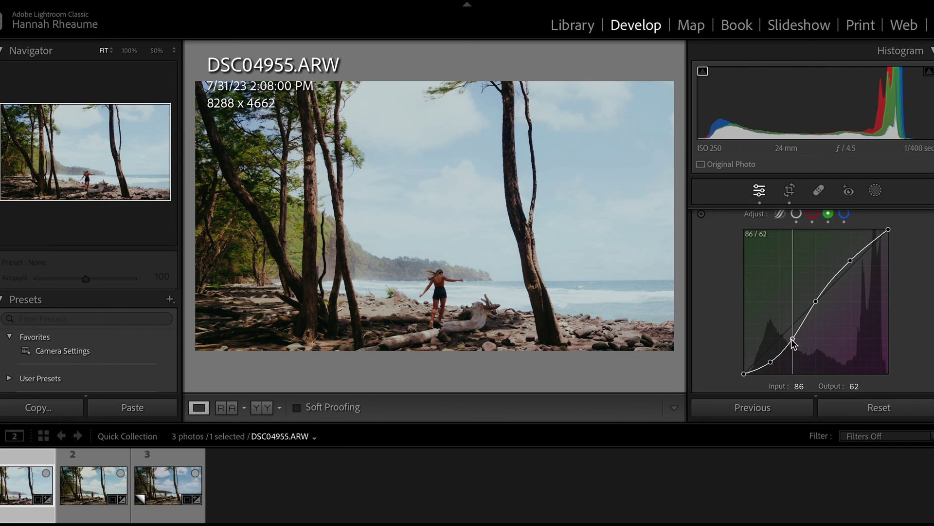
{"action": "scroll", "coordinate": [731, 268], "scroll_direction": "up", "scroll_amount": 1}
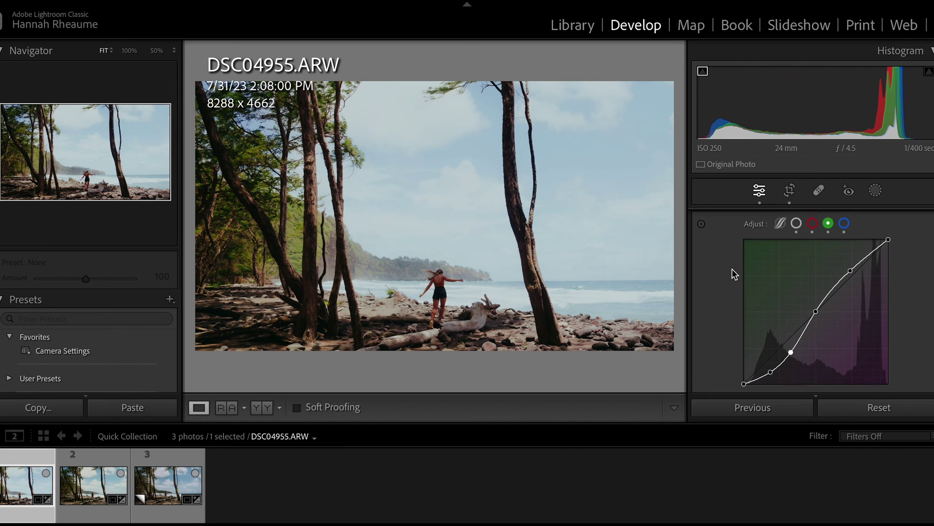
{"action": "left_click", "coordinate": [813, 225]}
{"action": "left_click", "coordinate": [829, 225]}
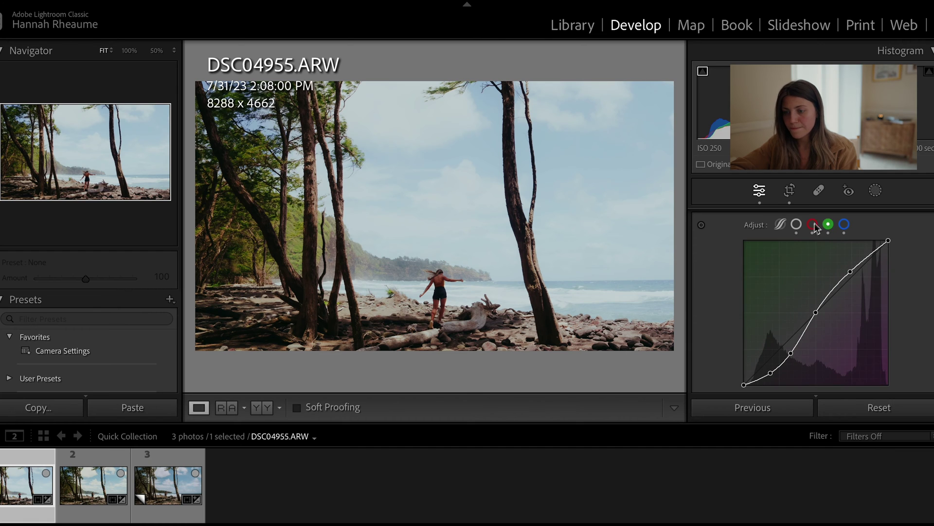
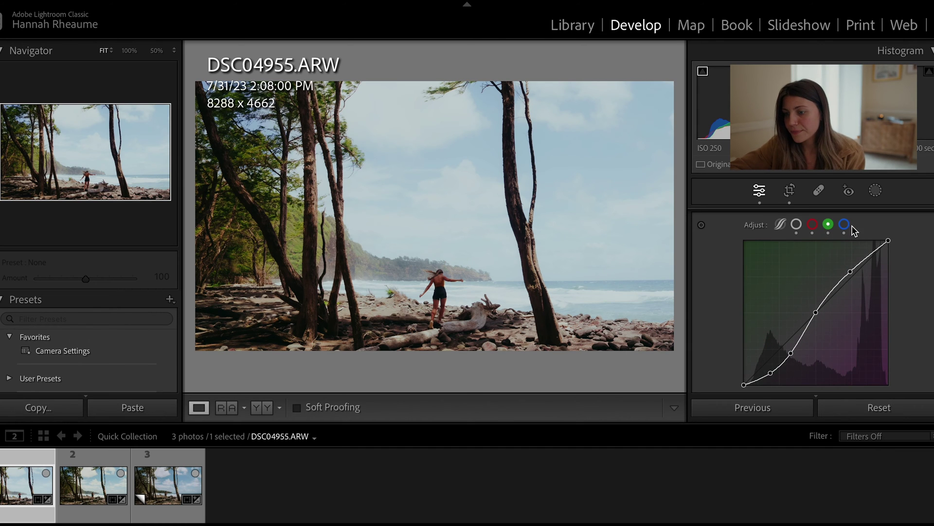
Compare the photo with the tone curve adjustments off and on, and review the blue and point curves
{"action": "left_click", "coordinate": [844, 223]}
{"action": "scroll", "coordinate": [841, 236], "scroll_direction": "up", "scroll_amount": 1}
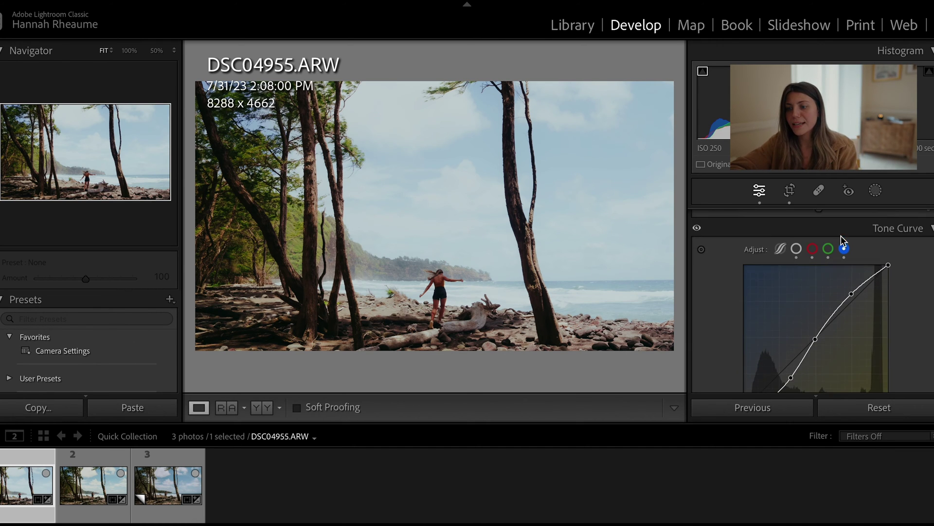
{"action": "left_click", "coordinate": [696, 229]}
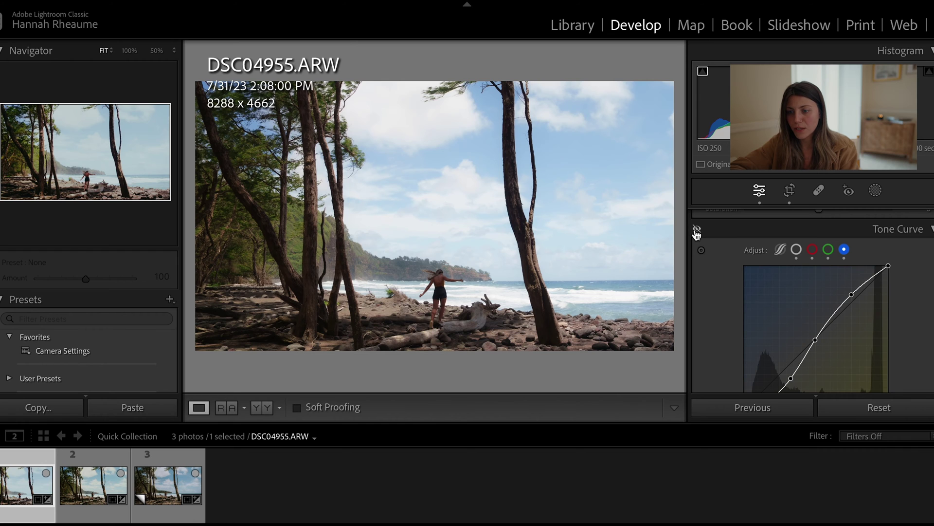
{"action": "left_click", "coordinate": [697, 230]}
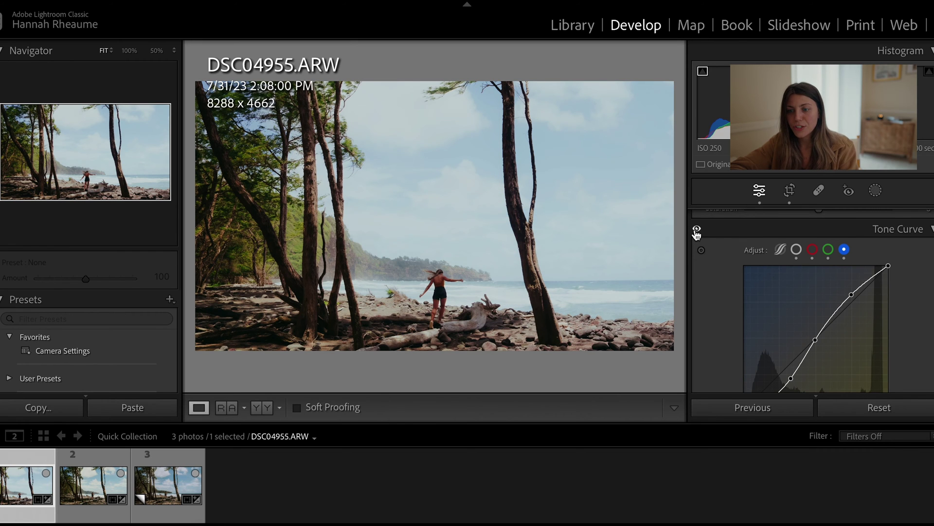
{"action": "left_click", "coordinate": [696, 230]}
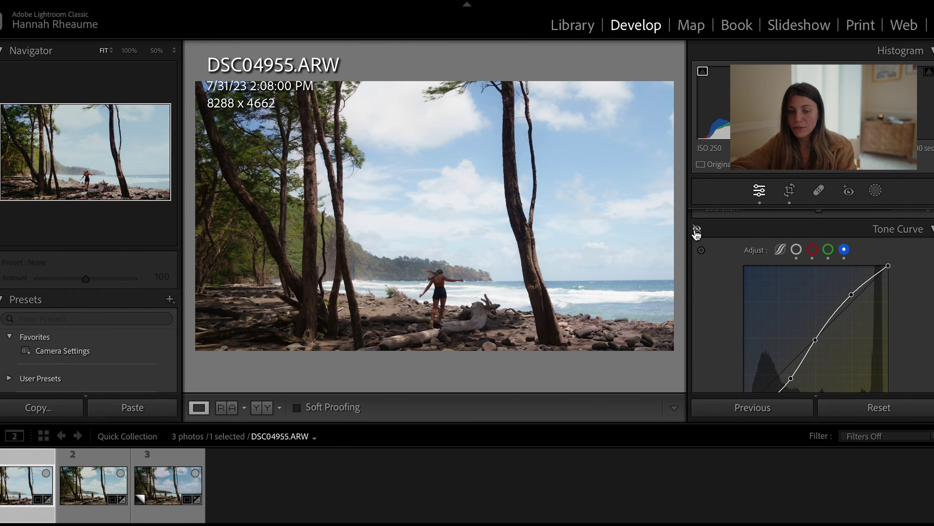
{"action": "left_click", "coordinate": [696, 229]}
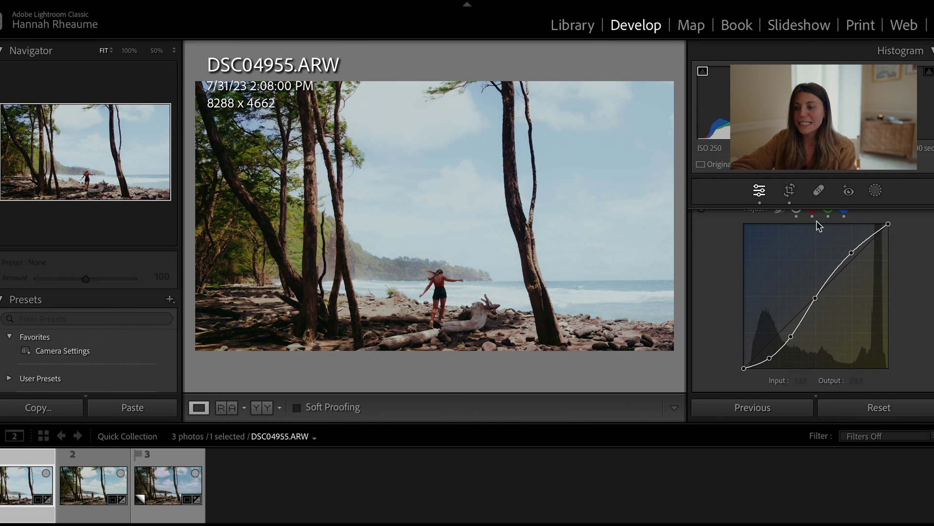
{"action": "left_click", "coordinate": [796, 209]}
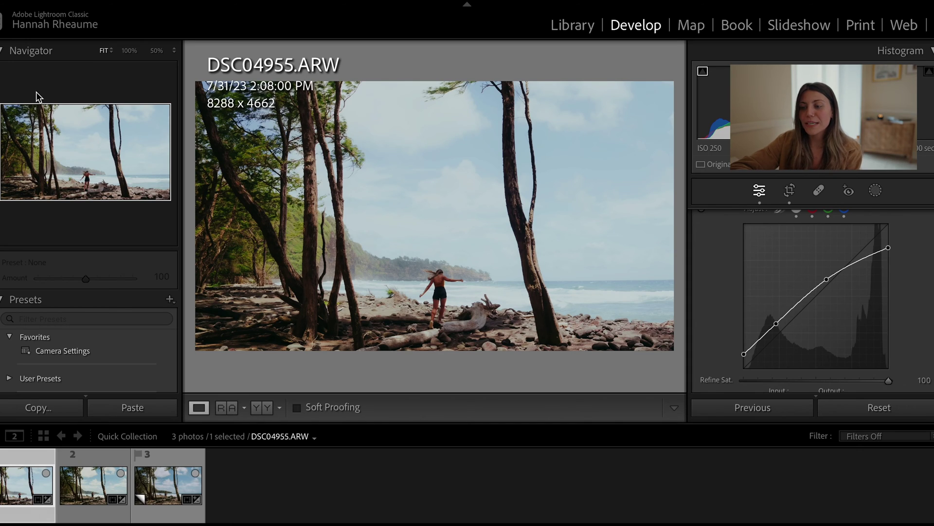
{"action": "scroll", "coordinate": [828, 247], "scroll_direction": "up", "scroll_amount": 2}
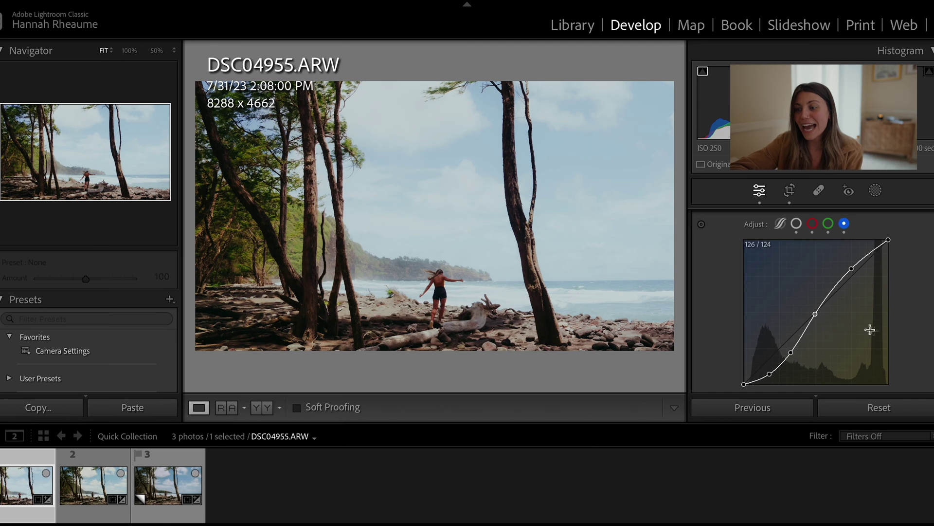
Display the hue, saturation and luminance adjustments together in the Color Mixer
{"action": "scroll", "coordinate": [871, 328], "scroll_direction": "down", "scroll_amount": 5}
{"action": "scroll", "coordinate": [874, 340], "scroll_direction": "down", "scroll_amount": 3}
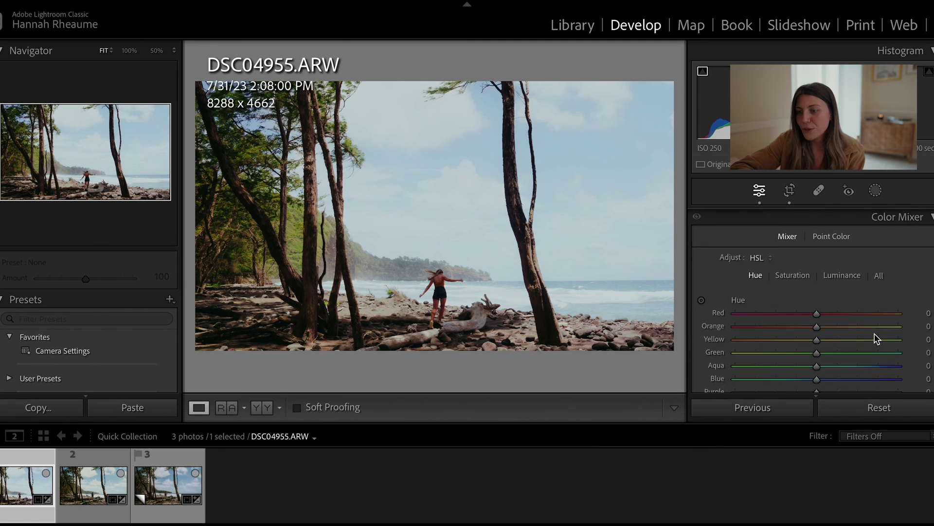
{"action": "scroll", "coordinate": [874, 339], "scroll_direction": "down", "scroll_amount": 2}
{"action": "scroll", "coordinate": [874, 340], "scroll_direction": "up", "scroll_amount": 1}
{"action": "scroll", "coordinate": [874, 339], "scroll_direction": "down", "scroll_amount": 4}
{"action": "scroll", "coordinate": [874, 339], "scroll_direction": "up", "scroll_amount": 5}
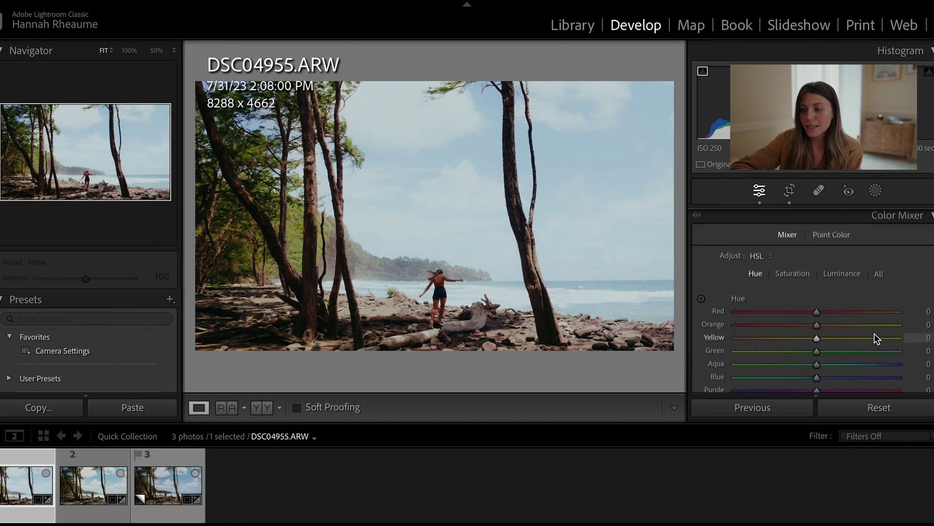
{"action": "left_click", "coordinate": [880, 274]}
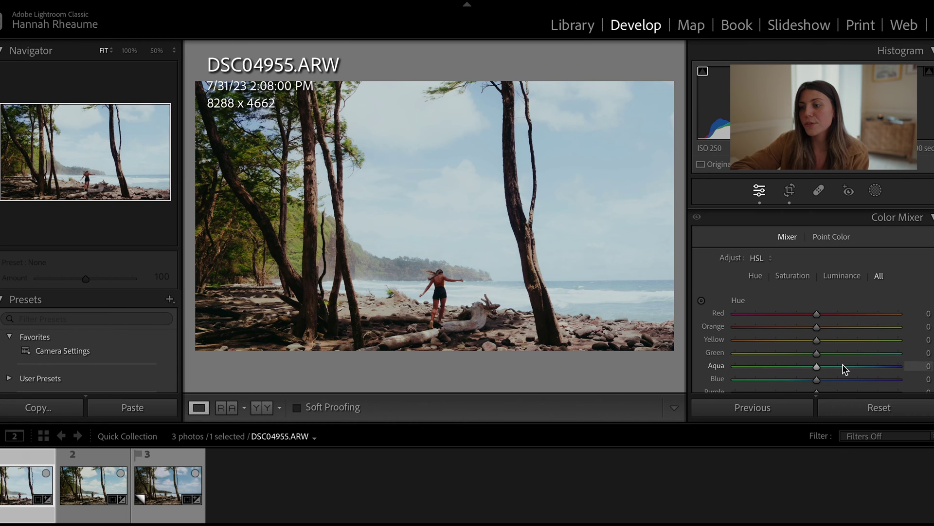
Set the hue shifts to Red +7, Orange +6, Yellow +6, Green +1, Aqua +9 and Blue +10, and undo the trial Purple shift
{"action": "scroll", "coordinate": [842, 363], "scroll_direction": "down", "scroll_amount": 8}
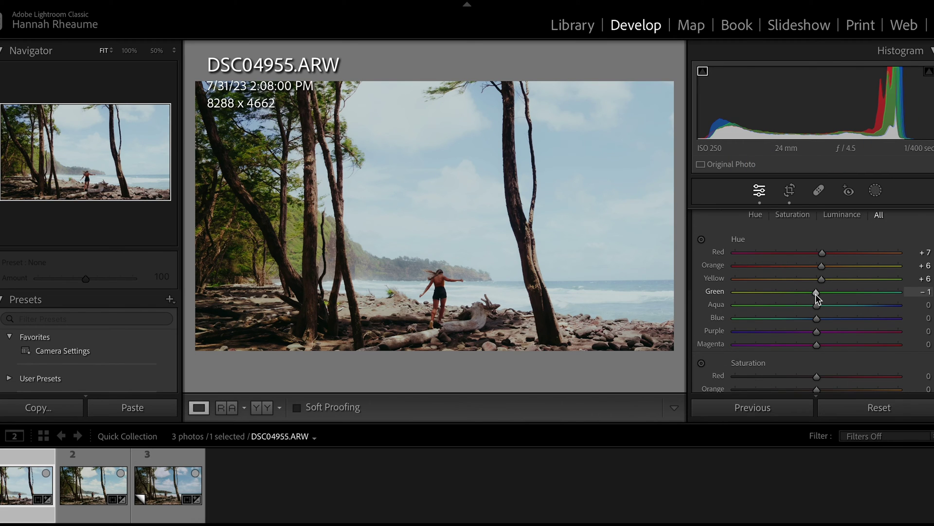
{"action": "left_click_drag", "start_coordinate": [816, 293], "coordinate": [921, 299]}
{"action": "left_click_drag", "start_coordinate": [830, 292], "coordinate": [812, 313]}
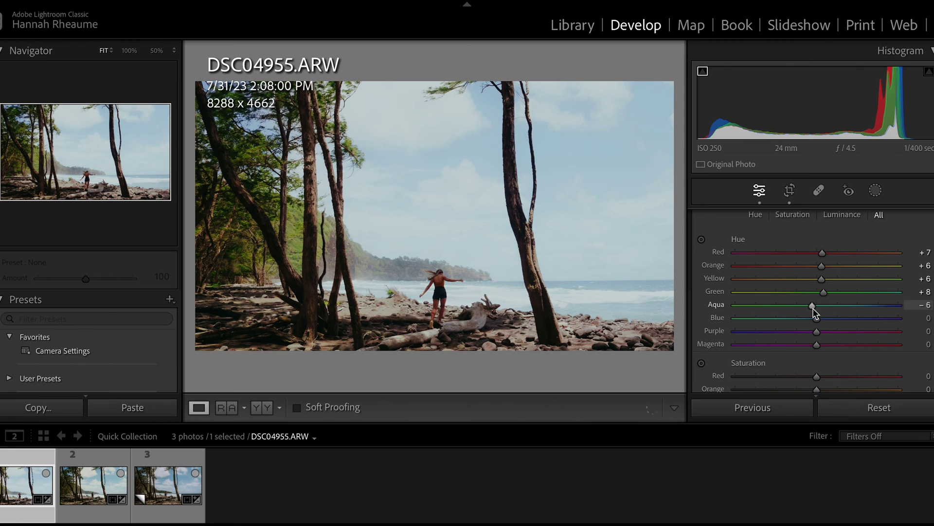
{"action": "mouse_move", "coordinate": [818, 322]}
{"action": "left_mouse_down"}
{"action": "mouse_move", "coordinate": [853, 326]}
{"action": "mouse_move", "coordinate": [830, 331]}
{"action": "left_mouse_up"}
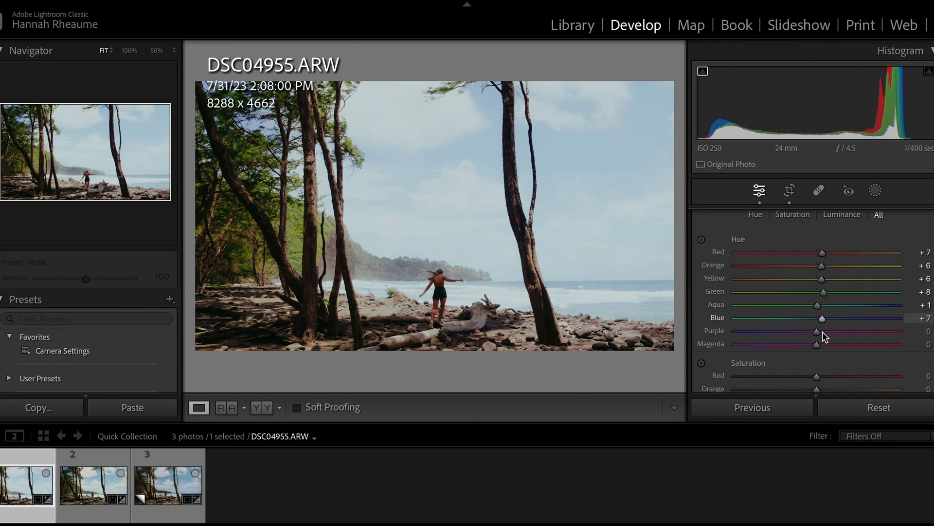
{"action": "left_click_drag", "start_coordinate": [823, 292], "coordinate": [787, 350]}
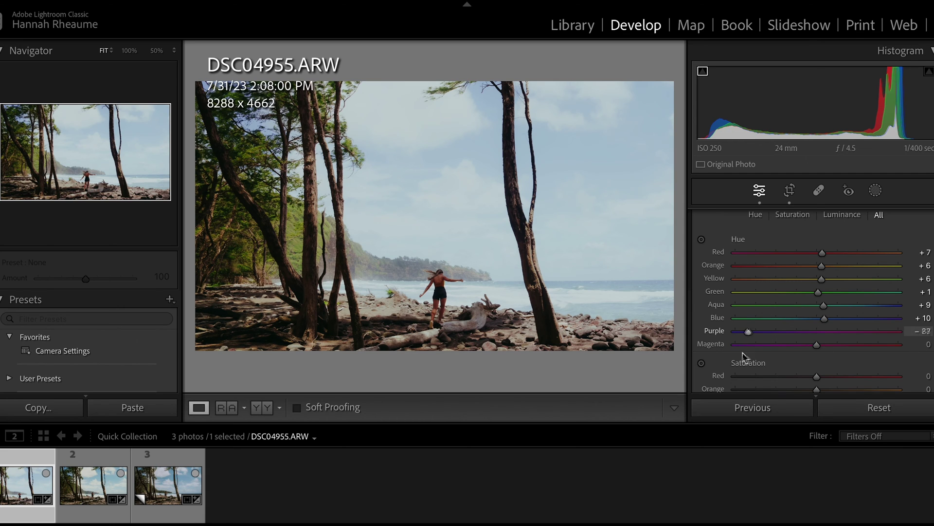
{"action": "key", "text": "ctrl+z"}
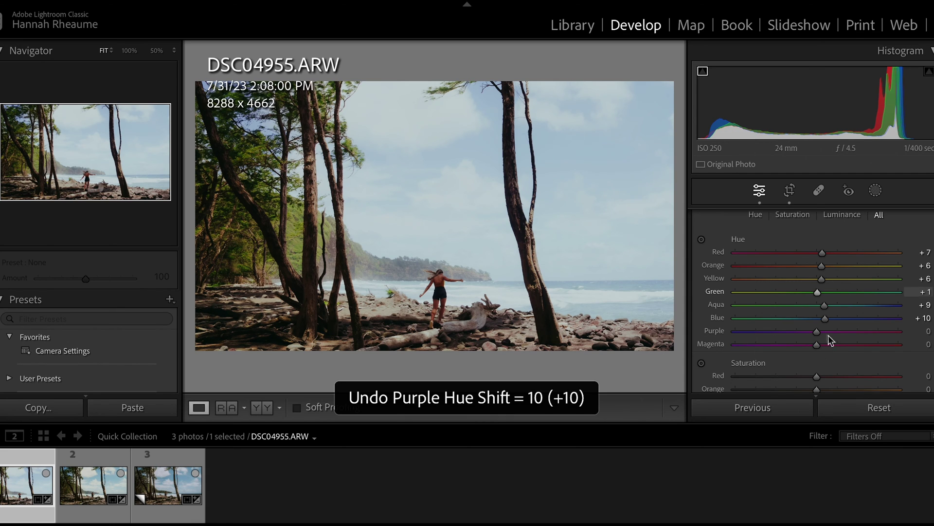
Set the saturation to Red -6, Orange -6, Yellow -5, Green +11, Aqua +9, Blue +14, Purple -100 and Magenta -100
{"action": "scroll", "coordinate": [815, 332], "scroll_direction": "down", "scroll_amount": 5}
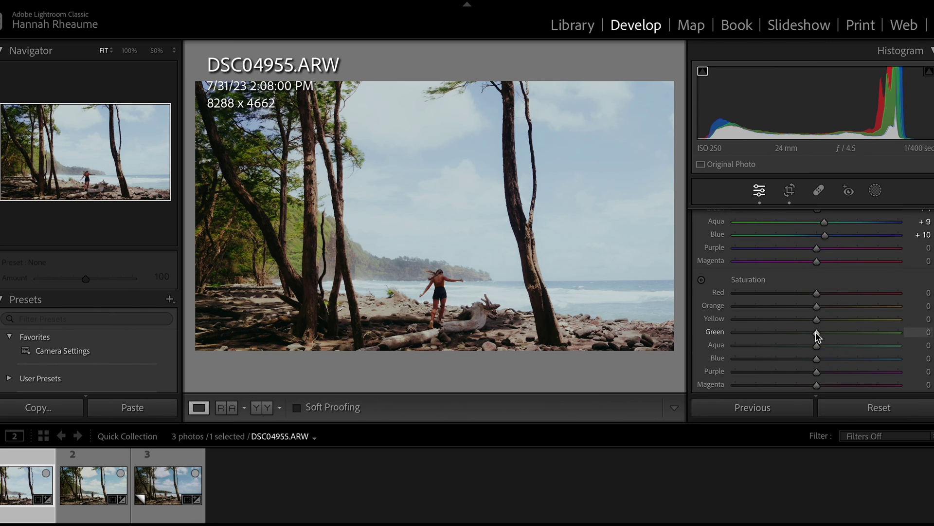
{"action": "scroll", "coordinate": [815, 332], "scroll_direction": "down", "scroll_amount": 1}
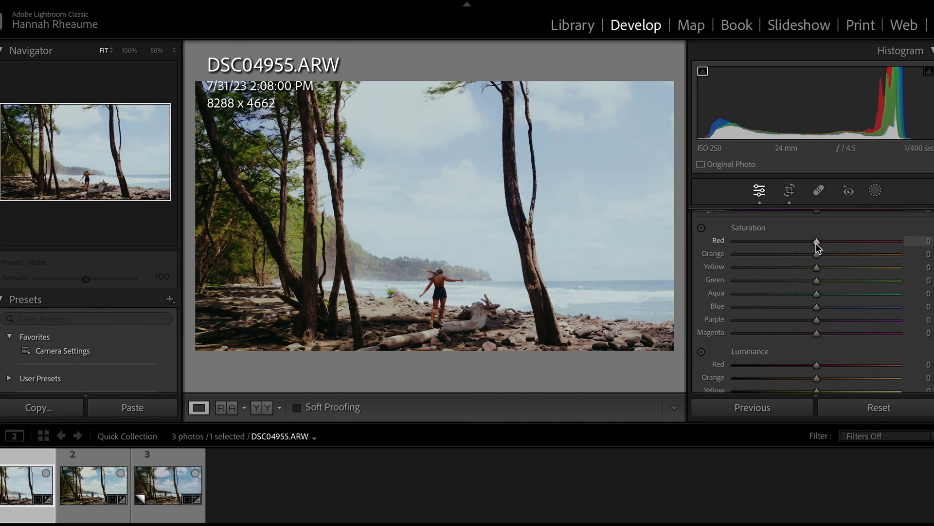
{"action": "left_click", "coordinate": [811, 254]}
{"action": "left_click_drag", "start_coordinate": [816, 268], "coordinate": [710, 321]}
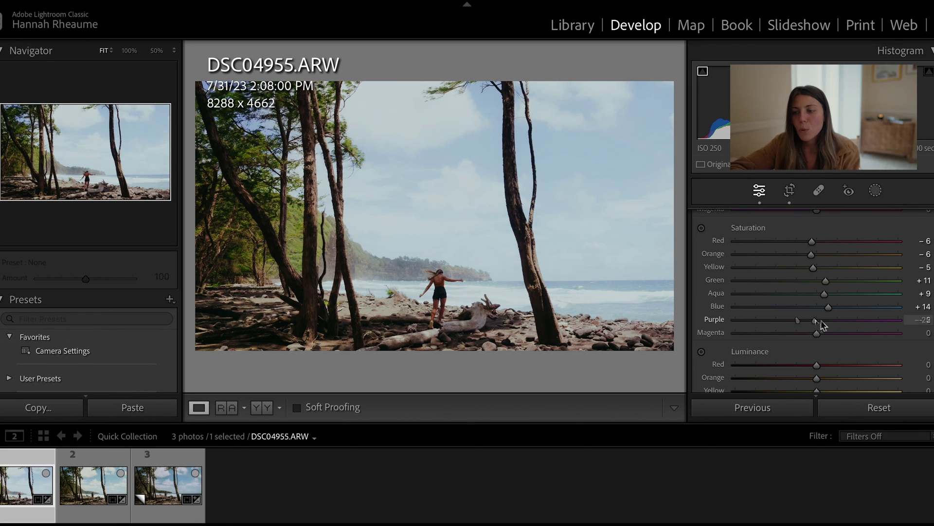
{"action": "left_click_drag", "start_coordinate": [814, 336], "coordinate": [708, 323]}
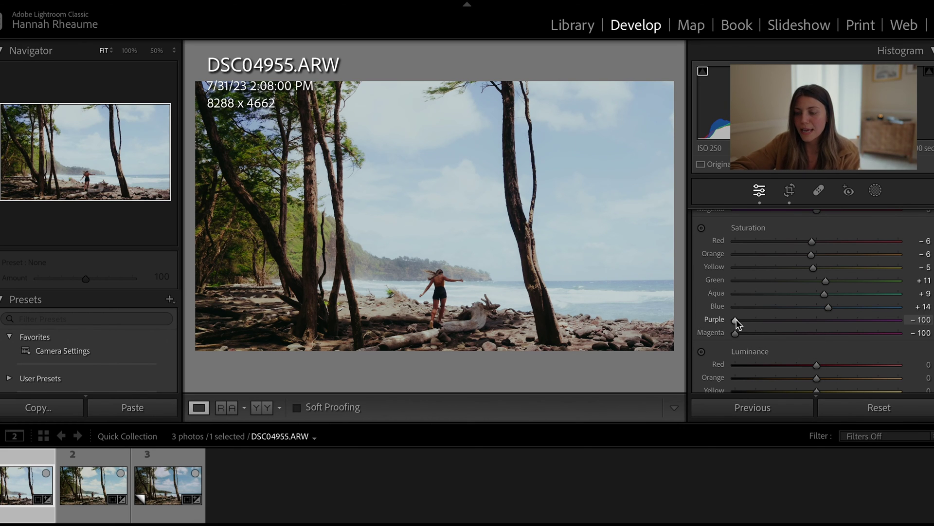
Try the blue luminance at the extremes of -100 and +100
{"action": "scroll", "coordinate": [812, 356], "scroll_direction": "down", "scroll_amount": 1}
{"action": "scroll", "coordinate": [816, 352], "scroll_direction": "down", "scroll_amount": 4}
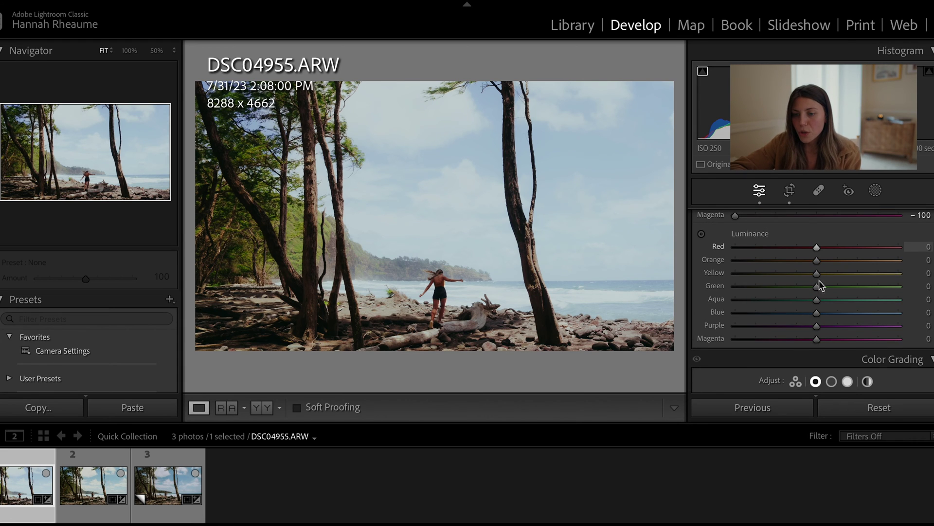
{"action": "left_click_drag", "start_coordinate": [816, 312], "coordinate": [690, 299]}
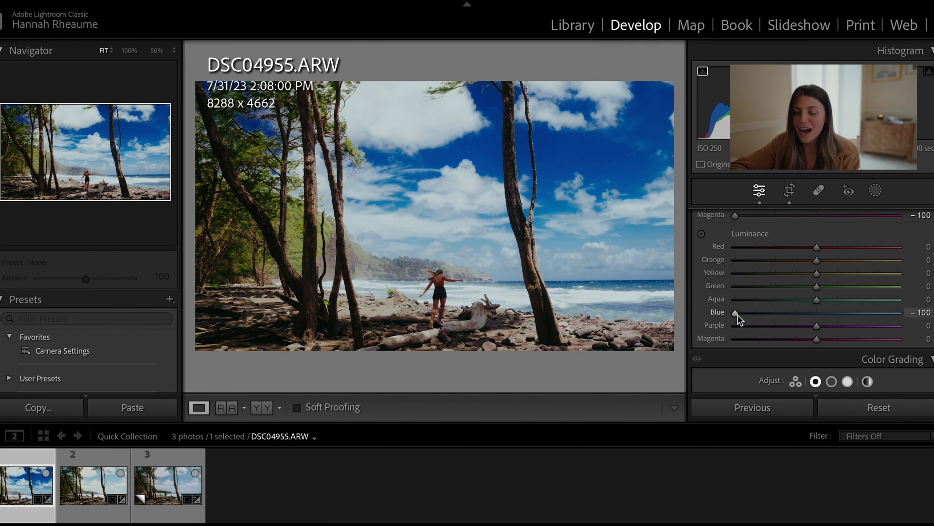
{"action": "left_click_drag", "start_coordinate": [736, 314], "coordinate": [898, 313]}
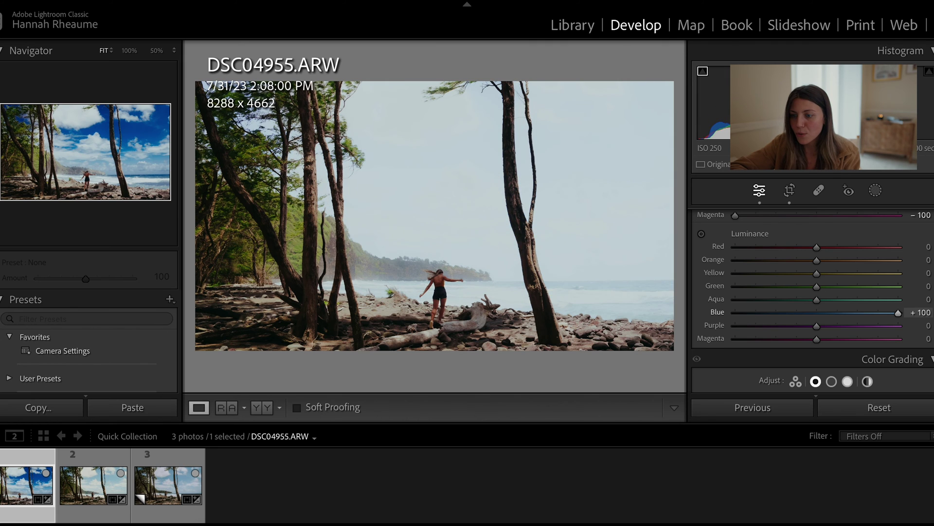
Set the luminance to Blue -28, Aqua -16, Green -13 and Yellow -13, and raise Orange to +25
{"action": "left_click_drag", "start_coordinate": [893, 317], "coordinate": [806, 317]}
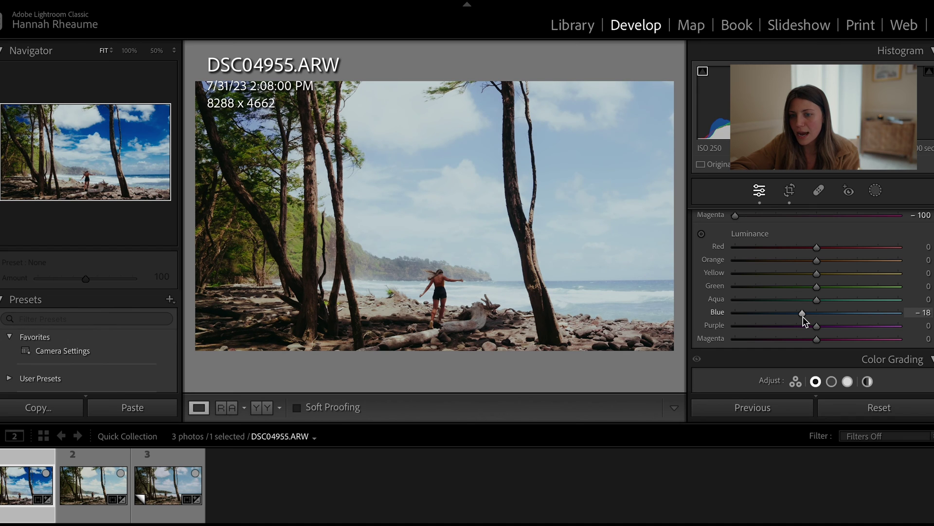
{"action": "left_click_drag", "start_coordinate": [796, 315], "coordinate": [811, 299]}
{"action": "left_click_drag", "start_coordinate": [799, 300], "coordinate": [847, 261]}
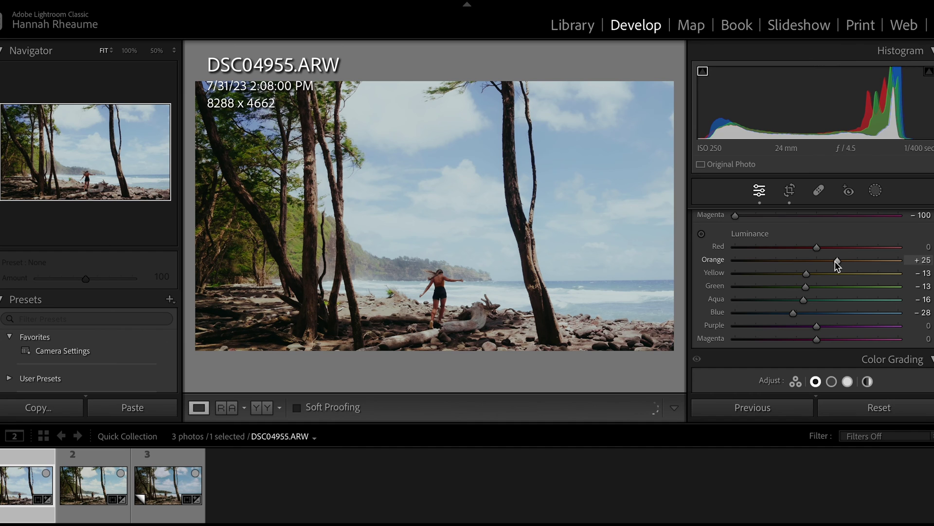
Set the orange luminance to +9 while checking the woman's skin up close, and set the red luminance to +11
{"action": "left_click", "coordinate": [438, 295]}
{"action": "mouse_move", "coordinate": [837, 263]}
{"action": "left_mouse_down"}
{"action": "mouse_move", "coordinate": [737, 262]}
{"action": "mouse_move", "coordinate": [822, 260]}
{"action": "left_mouse_up"}
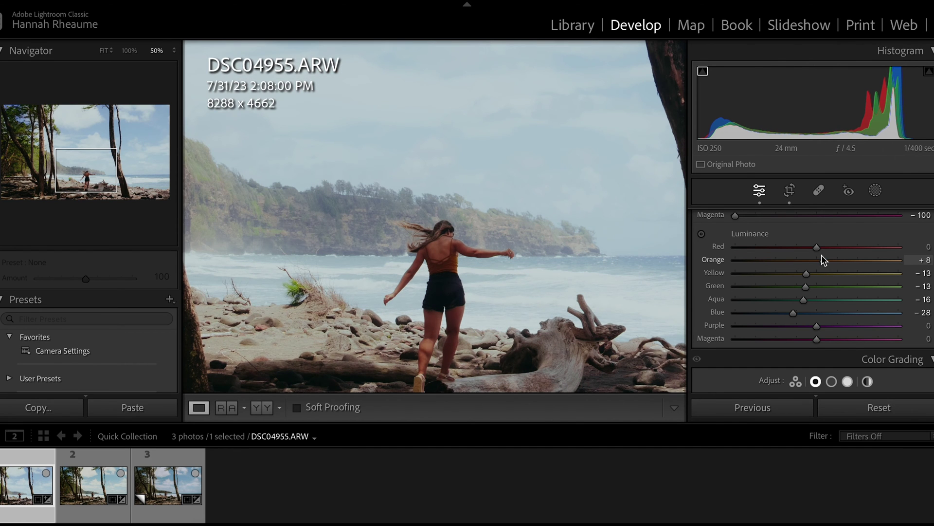
{"action": "key", "text": "z"}
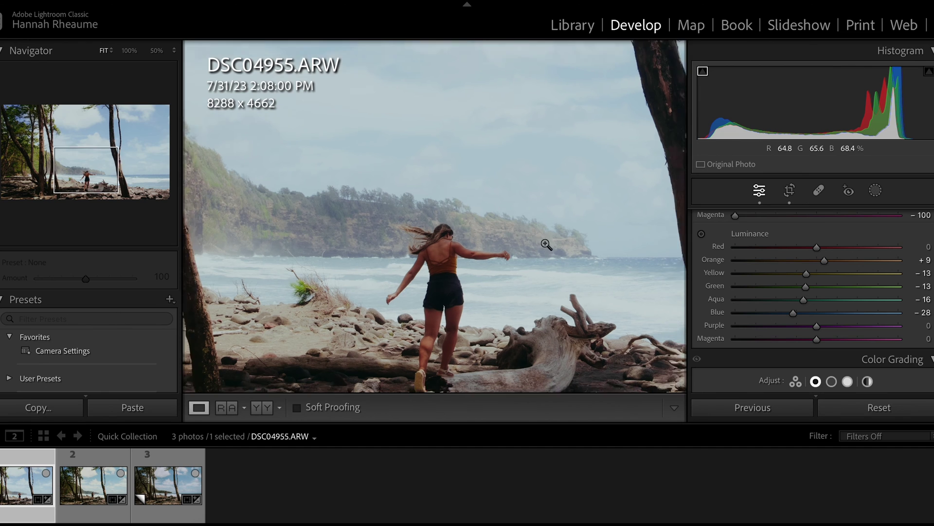
{"action": "left_click_drag", "start_coordinate": [817, 247], "coordinate": [825, 246]}
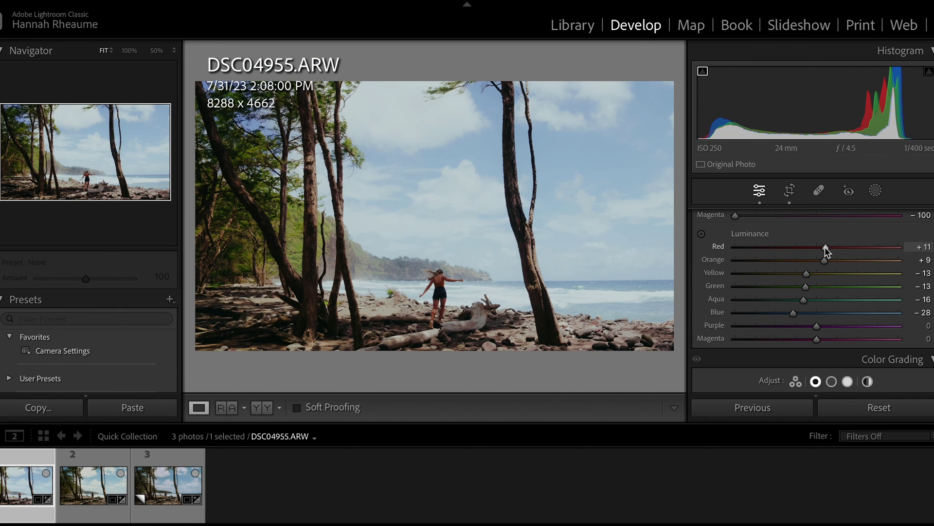
{"action": "scroll", "coordinate": [750, 292], "scroll_direction": "up", "scroll_amount": 5}
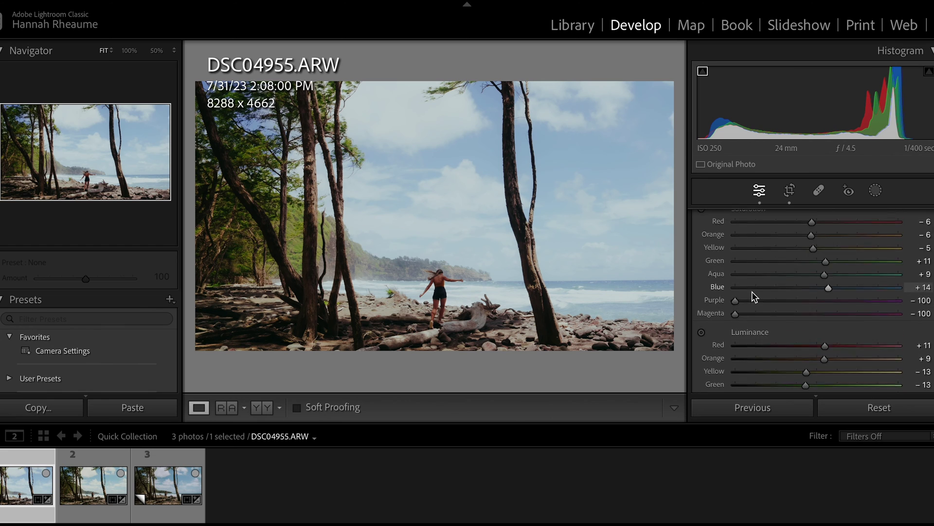
Set the green saturation to -4 in the color mixer
{"action": "scroll", "coordinate": [752, 291], "scroll_direction": "down", "scroll_amount": 1}
{"action": "left_click_drag", "start_coordinate": [826, 311], "coordinate": [814, 313]}
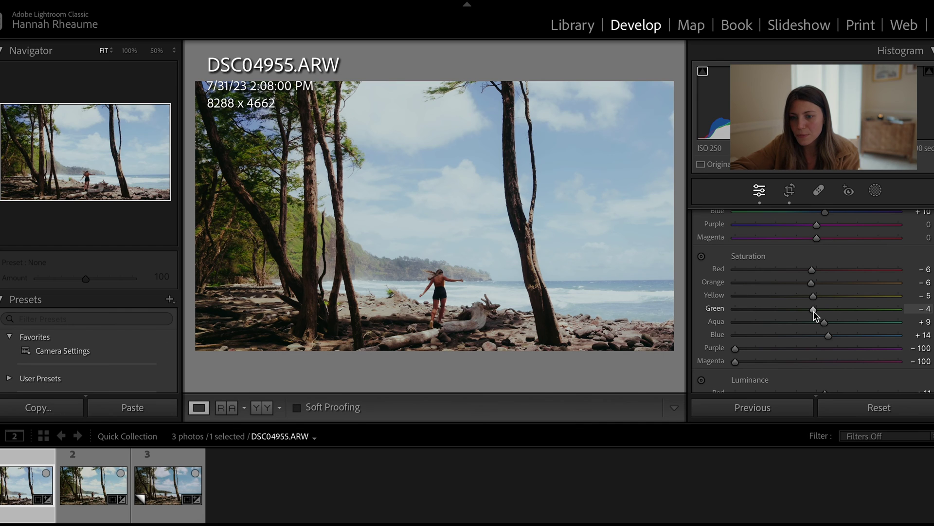
{"action": "scroll", "coordinate": [822, 319], "scroll_direction": "down", "scroll_amount": 1}
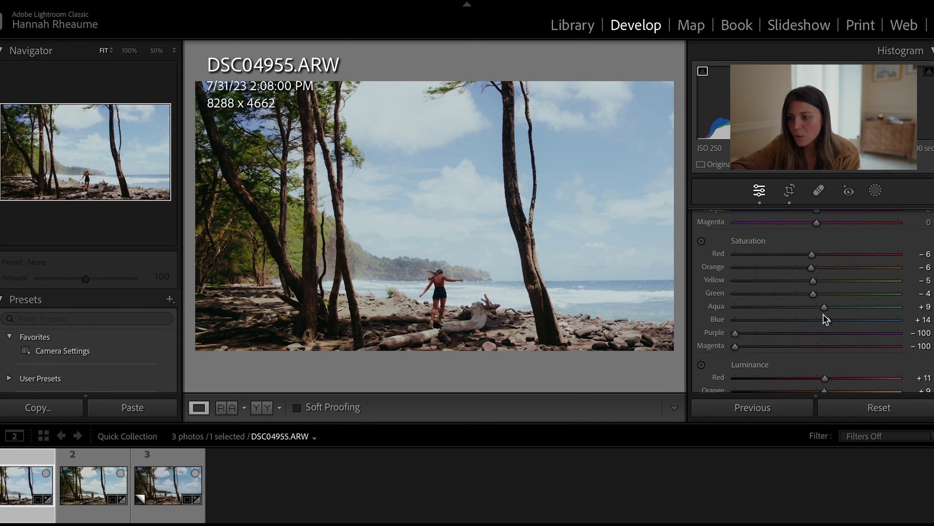
{"action": "scroll", "coordinate": [909, 305], "scroll_direction": "up", "scroll_amount": 3}
{"action": "scroll", "coordinate": [908, 304], "scroll_direction": "up", "scroll_amount": 3}
{"action": "scroll", "coordinate": [908, 302], "scroll_direction": "down", "scroll_amount": 1}
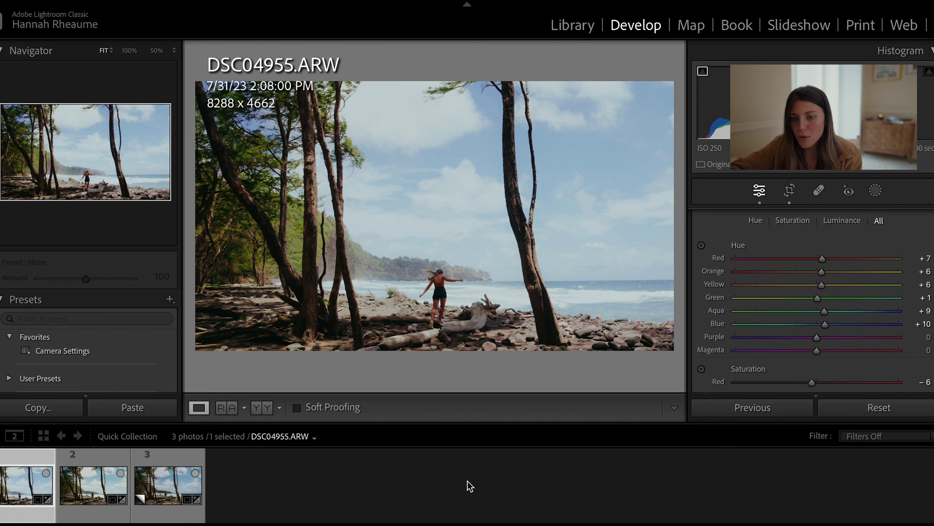
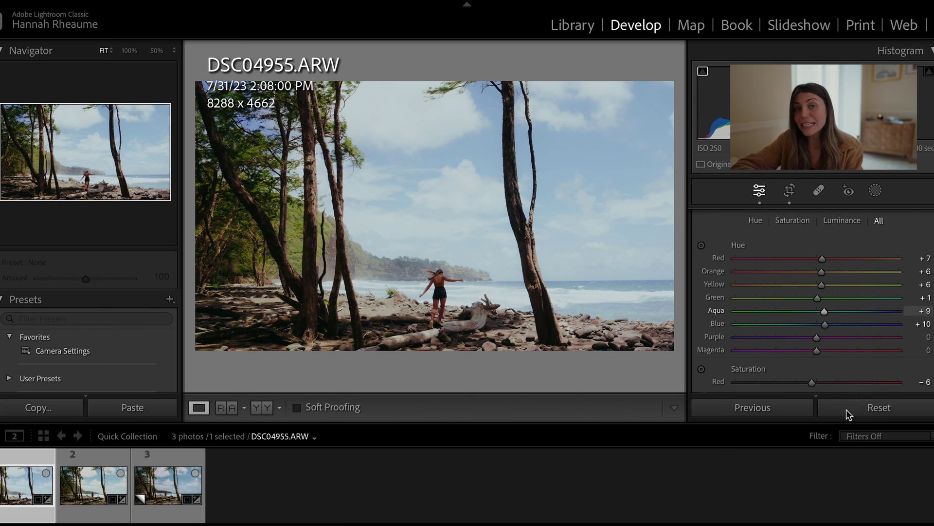
Try a red shadow tint in Color Grading at hue 0, raising its saturation to 29 and 40
{"action": "scroll", "coordinate": [822, 380], "scroll_direction": "down", "scroll_amount": 3}
{"action": "scroll", "coordinate": [822, 377], "scroll_direction": "down", "scroll_amount": 8}
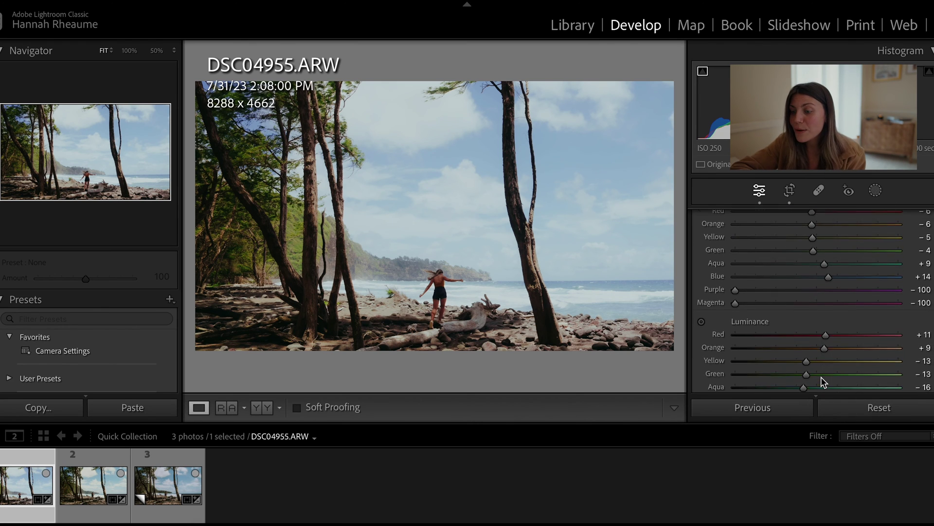
{"action": "scroll", "coordinate": [822, 377], "scroll_direction": "down", "scroll_amount": 3}
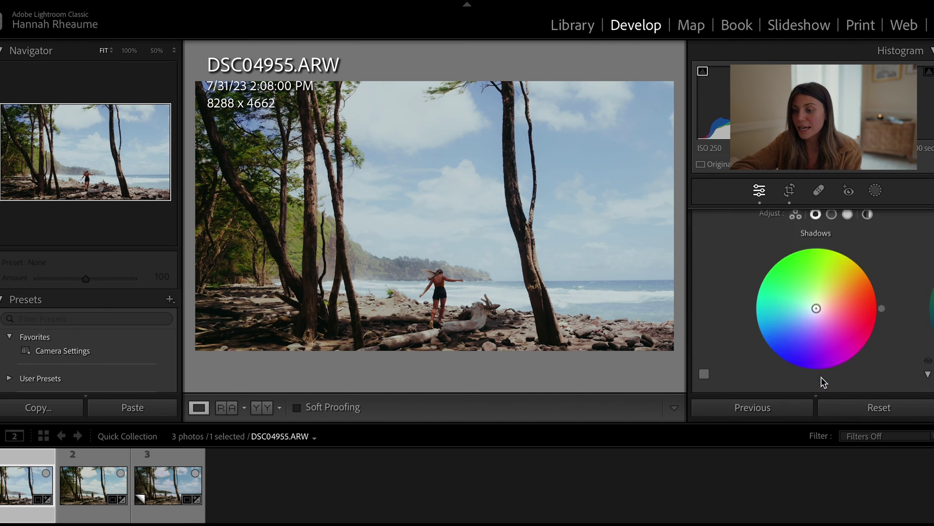
{"action": "scroll", "coordinate": [824, 370], "scroll_direction": "up", "scroll_amount": 1}
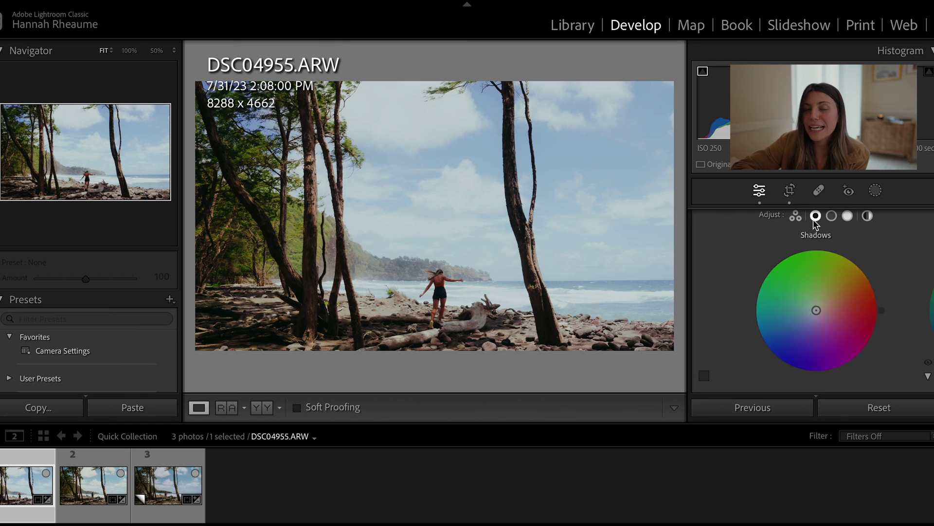
{"action": "scroll", "coordinate": [813, 290], "scroll_direction": "down", "scroll_amount": 2}
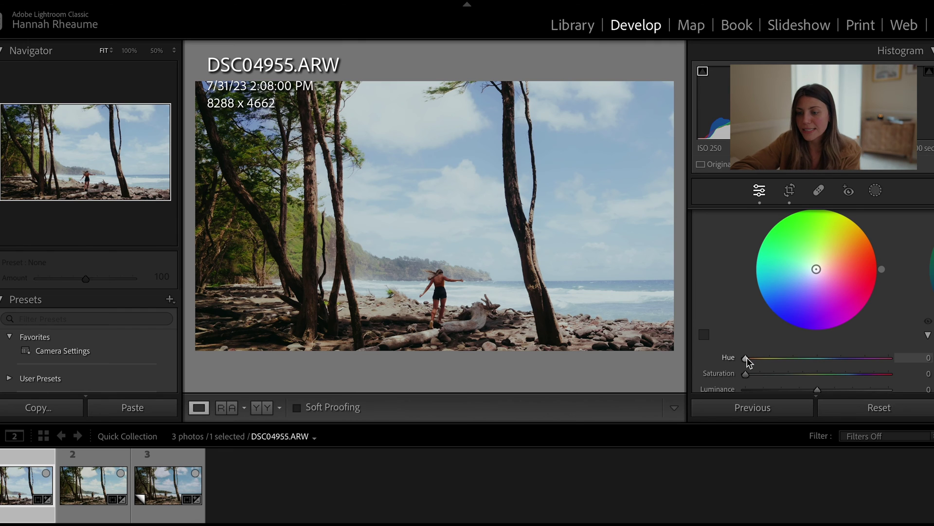
{"action": "left_click_drag", "start_coordinate": [745, 373], "coordinate": [786, 378]}
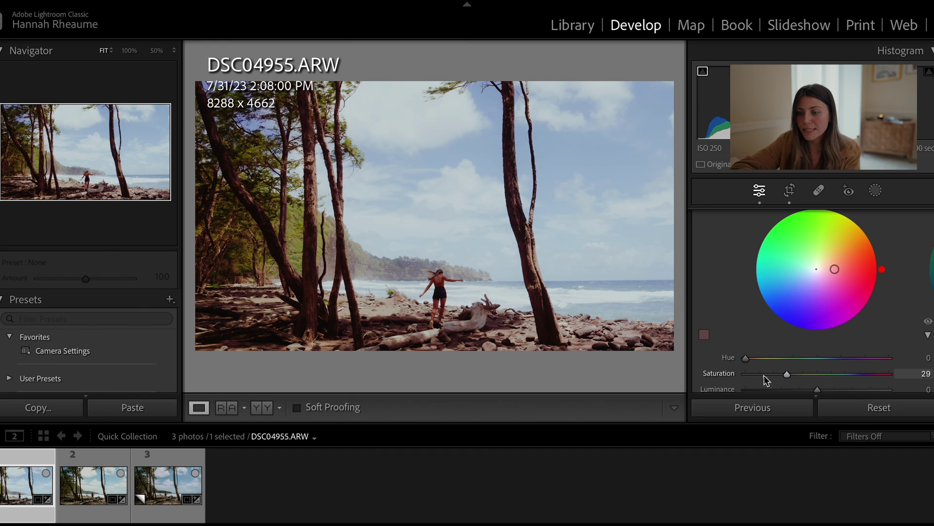
{"action": "left_click_drag", "start_coordinate": [789, 374], "coordinate": [803, 375]}
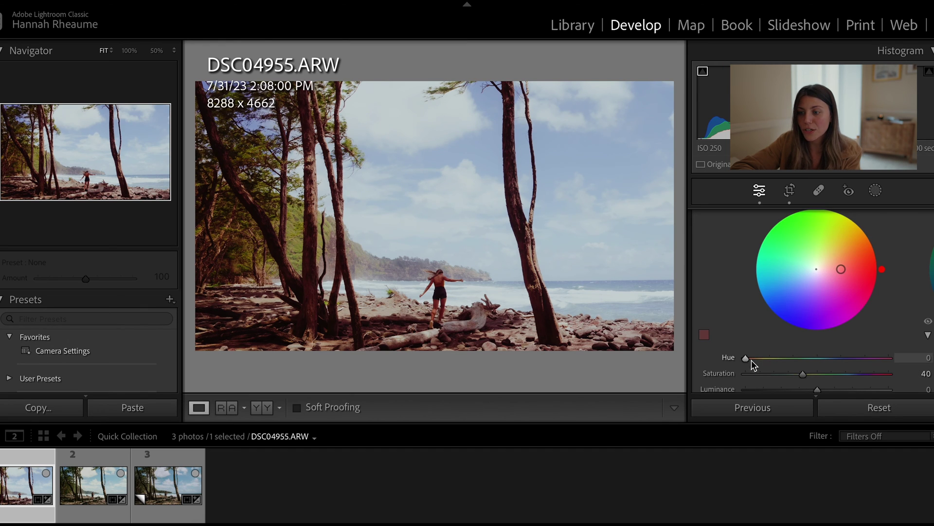
{"action": "left_click_drag", "start_coordinate": [746, 358], "coordinate": [708, 365]}
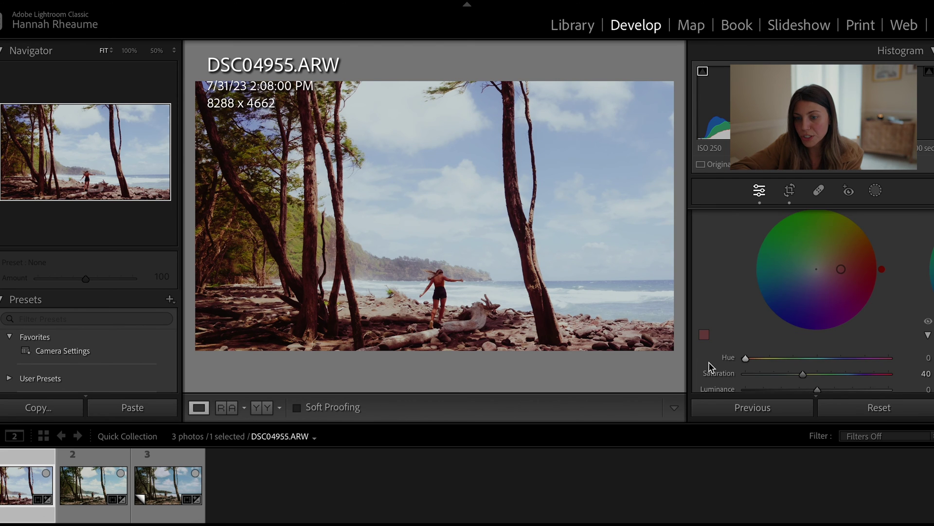
Grade the shadows with hue 59, saturation 8 and luminance +4, and set Blending to 51 and Balance to -1
{"action": "left_click_drag", "start_coordinate": [747, 358], "coordinate": [759, 376]}
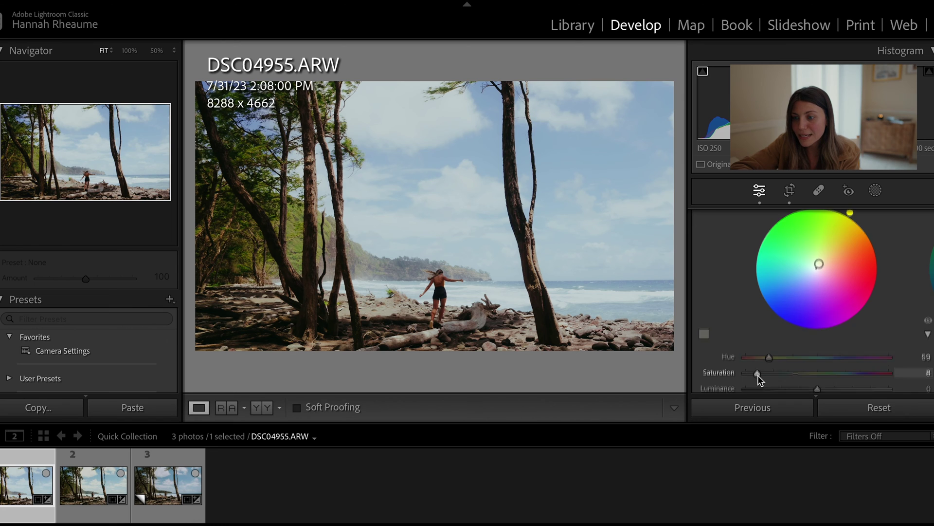
{"action": "scroll", "coordinate": [757, 377], "scroll_direction": "down", "scroll_amount": 2}
{"action": "mouse_move", "coordinate": [817, 342]}
{"action": "left_mouse_down"}
{"action": "mouse_move", "coordinate": [730, 351]}
{"action": "mouse_move", "coordinate": [903, 323]}
{"action": "mouse_move", "coordinate": [813, 331]}
{"action": "left_mouse_up"}
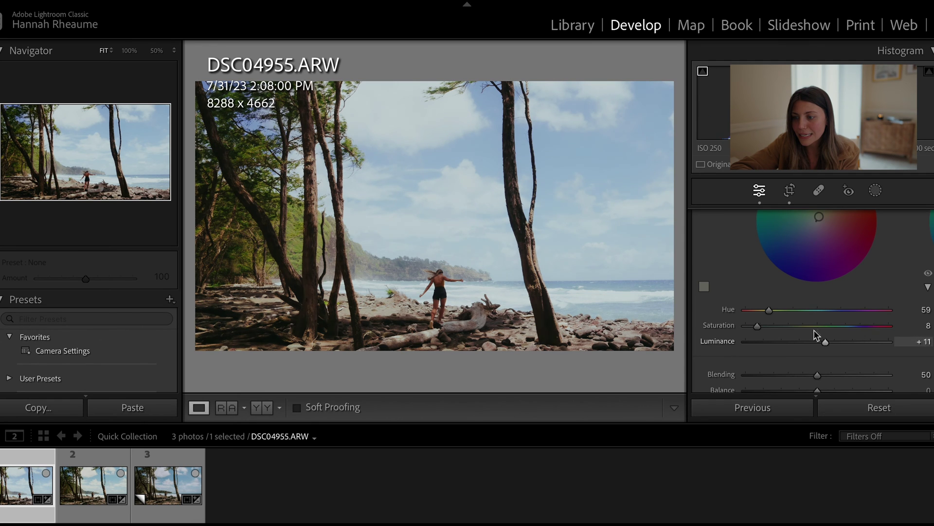
{"action": "scroll", "coordinate": [778, 316], "scroll_direction": "up", "scroll_amount": 2}
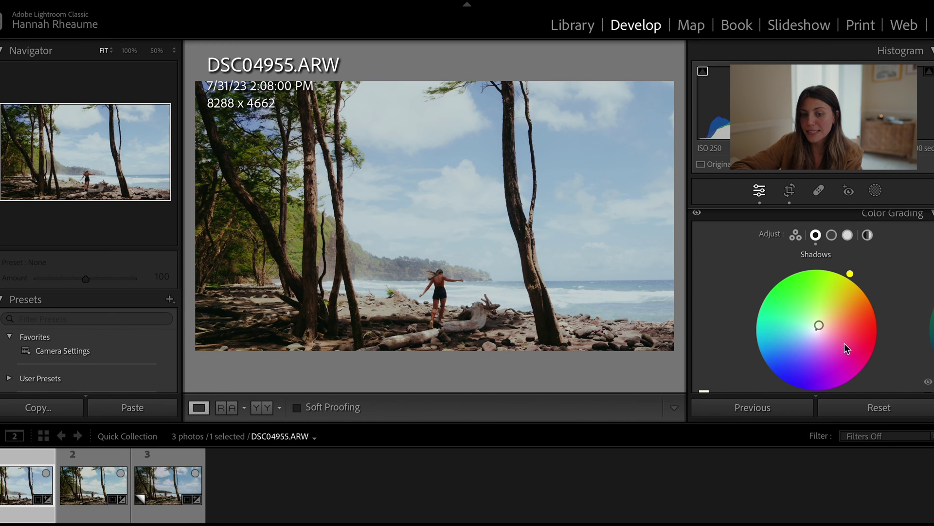
{"action": "scroll", "coordinate": [730, 246], "scroll_direction": "up", "scroll_amount": 1}
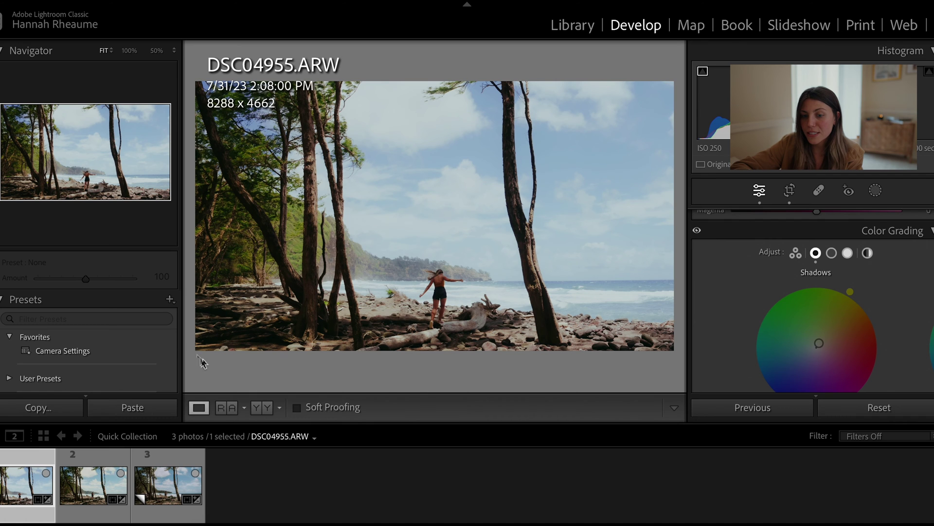
Compare the dark driftwood and tree trunks up close with the color grading off and on
{"action": "left_click_drag", "start_coordinate": [203, 372], "coordinate": [313, 311]}
{"action": "left_click", "coordinate": [697, 231]}
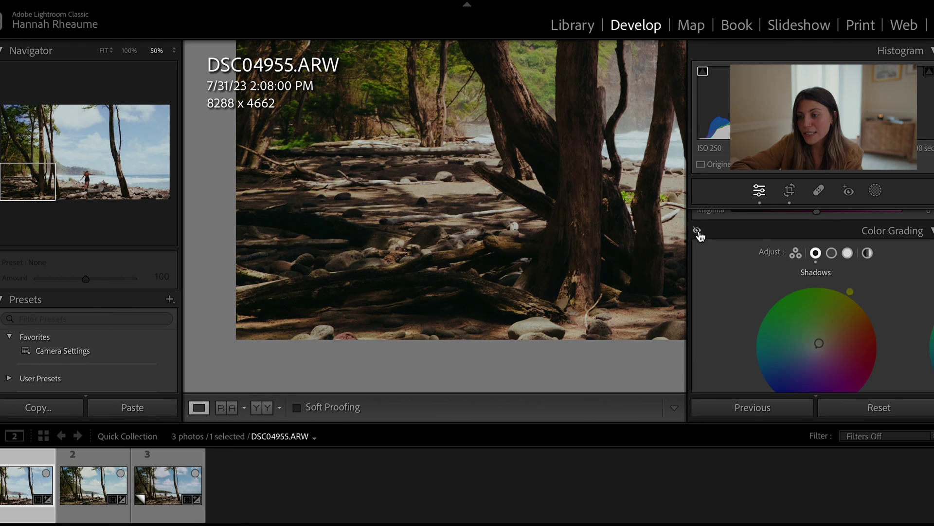
{"action": "left_click", "coordinate": [698, 230]}
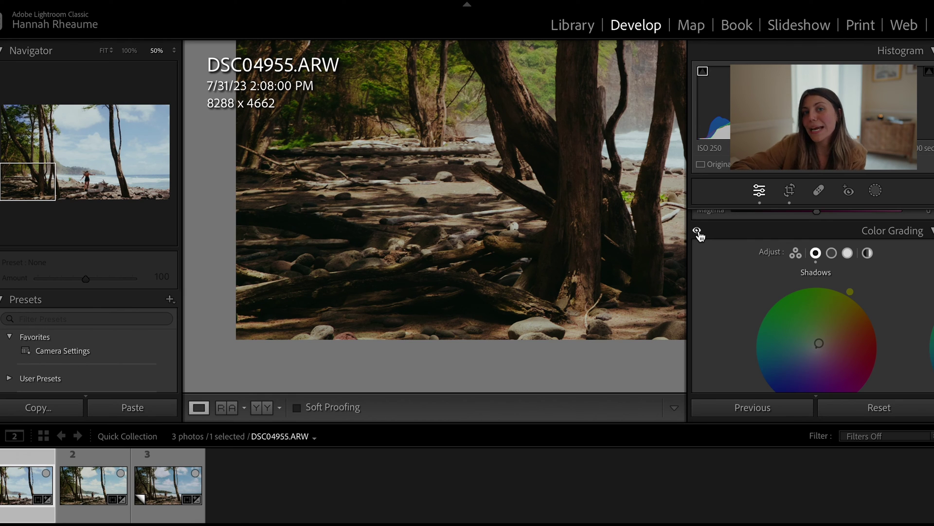
{"action": "left_click", "coordinate": [542, 261]}
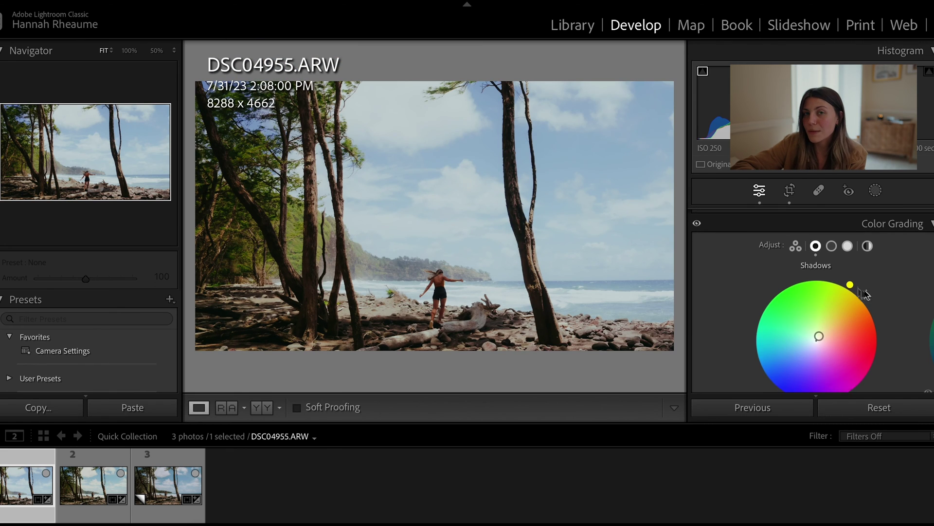
Set the grain amount to 35, judging it up close on the sky and trying 100 as an extreme
{"action": "scroll", "coordinate": [862, 273], "scroll_direction": "down", "scroll_amount": 1}
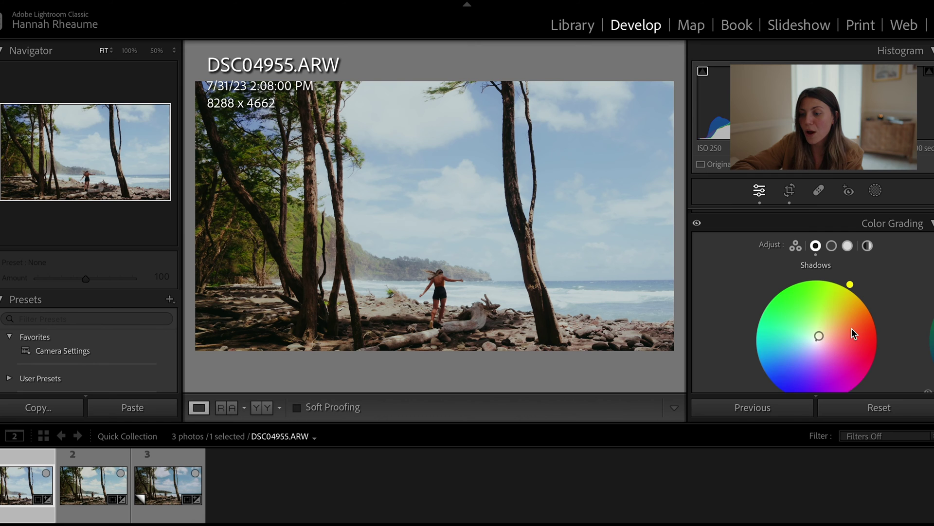
{"action": "scroll", "coordinate": [851, 331], "scroll_direction": "down", "scroll_amount": 5}
{"action": "scroll", "coordinate": [851, 331], "scroll_direction": "down", "scroll_amount": 15}
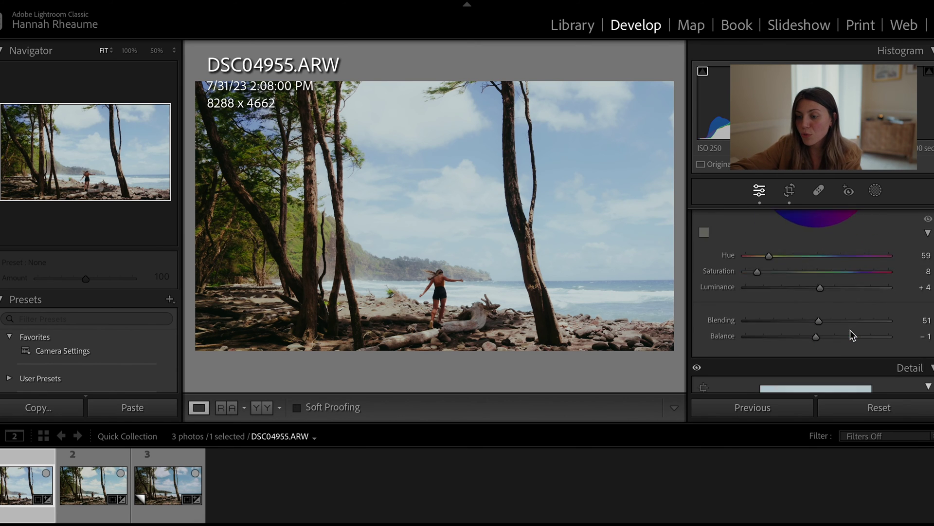
{"action": "scroll", "coordinate": [851, 331], "scroll_direction": "down", "scroll_amount": 10}
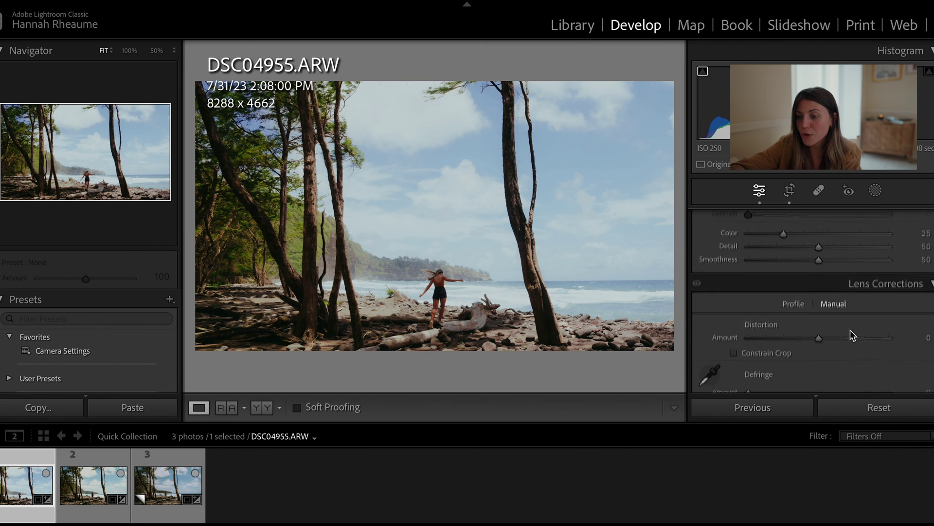
{"action": "scroll", "coordinate": [851, 330], "scroll_direction": "down", "scroll_amount": 5}
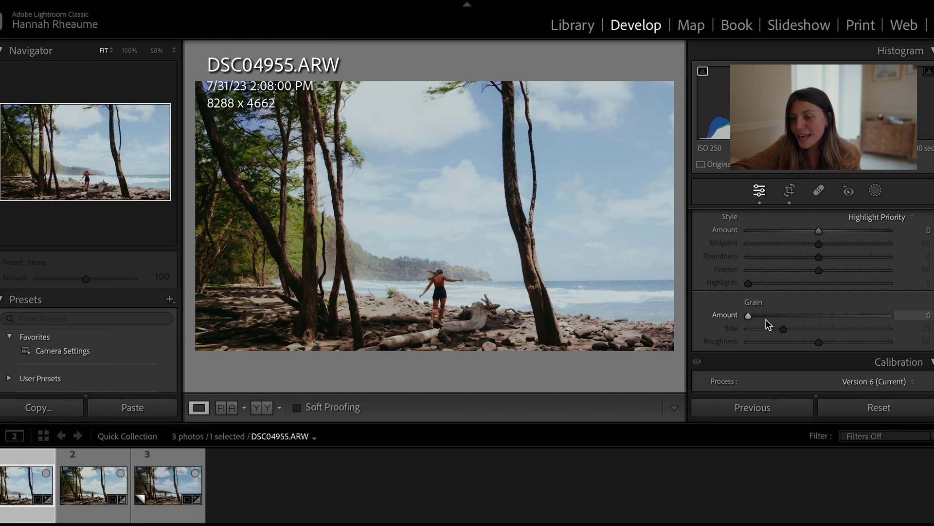
{"action": "left_click_drag", "start_coordinate": [752, 315], "coordinate": [754, 316]}
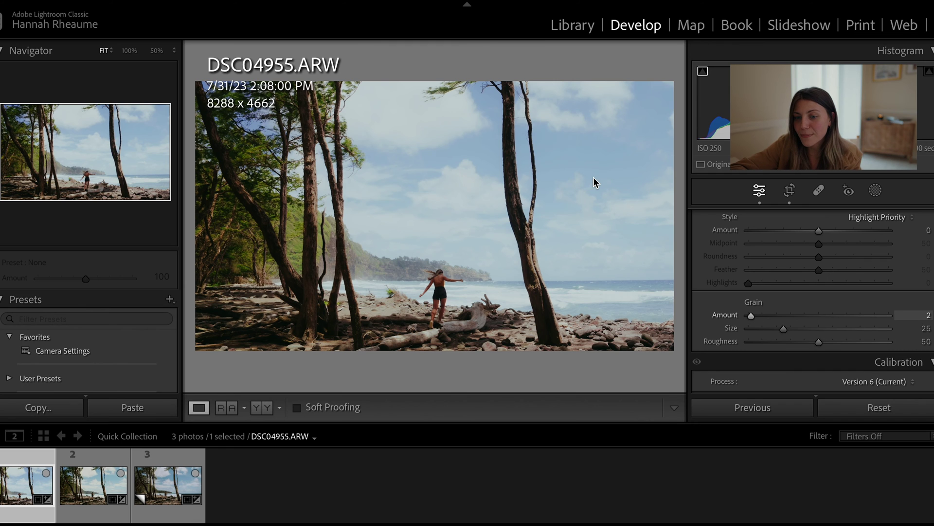
{"action": "left_click_drag", "start_coordinate": [599, 181], "coordinate": [428, 242]}
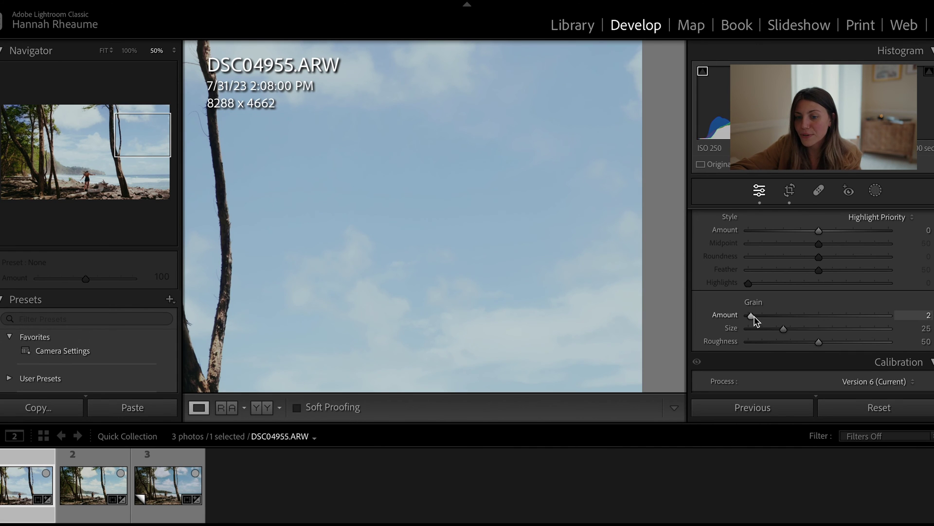
{"action": "left_click_drag", "start_coordinate": [755, 317], "coordinate": [892, 316]}
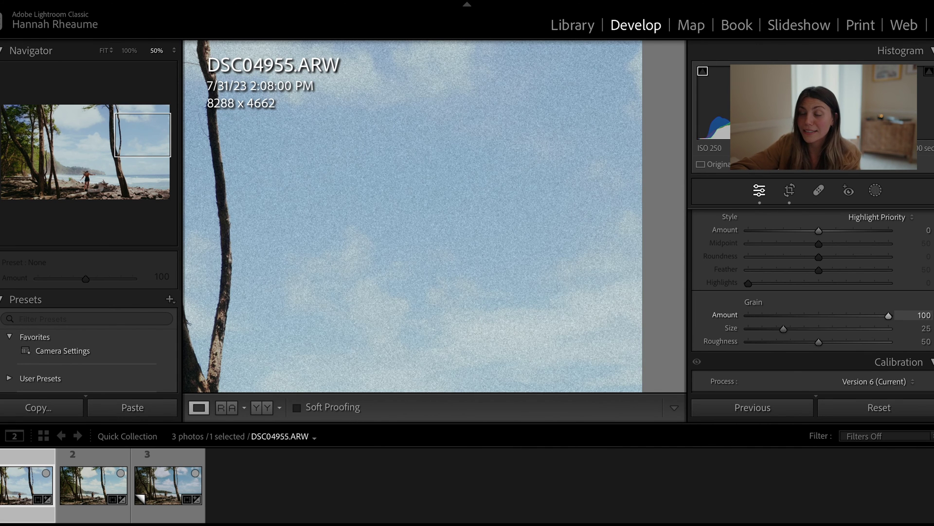
{"action": "left_click_drag", "start_coordinate": [888, 316], "coordinate": [802, 302]}
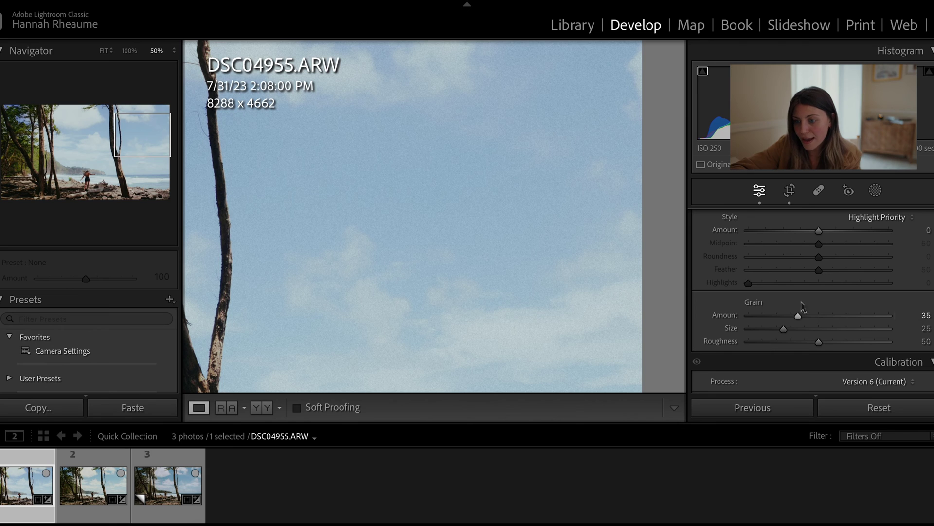
Set the grain size to 20 and the roughness to 54, trying roughness extremes of 100 and 0
{"action": "left_click_drag", "start_coordinate": [784, 334], "coordinate": [781, 335]}
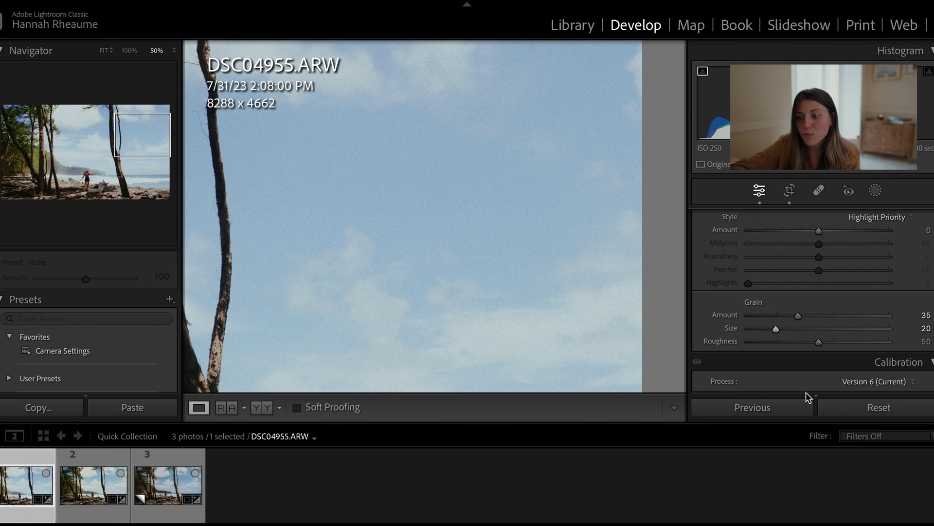
{"action": "left_click_drag", "start_coordinate": [819, 342], "coordinate": [889, 342]}
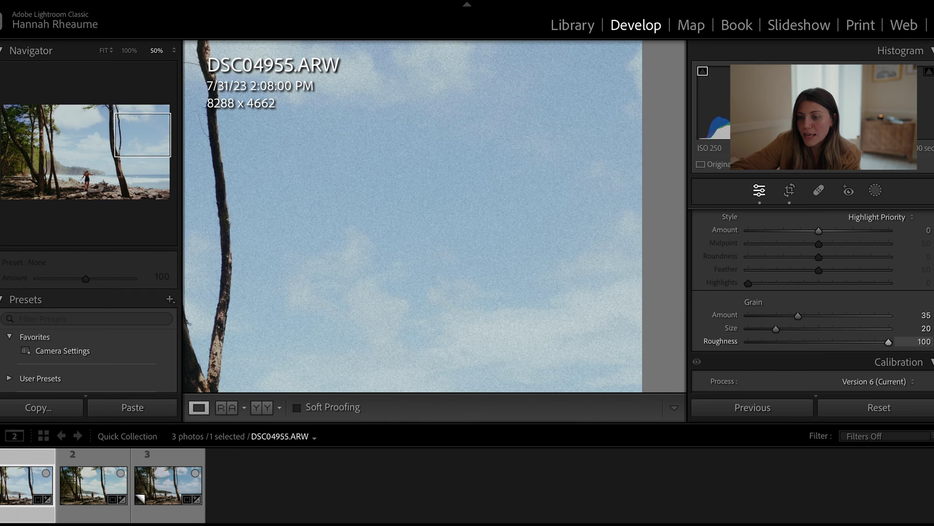
{"action": "left_click_drag", "start_coordinate": [850, 342], "coordinate": [694, 335]}
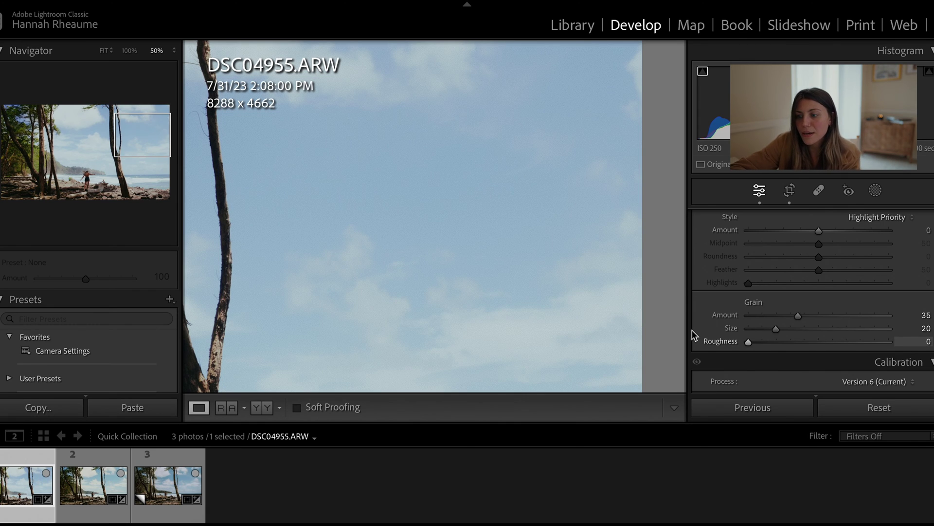
{"action": "left_click_drag", "start_coordinate": [748, 342], "coordinate": [841, 350]}
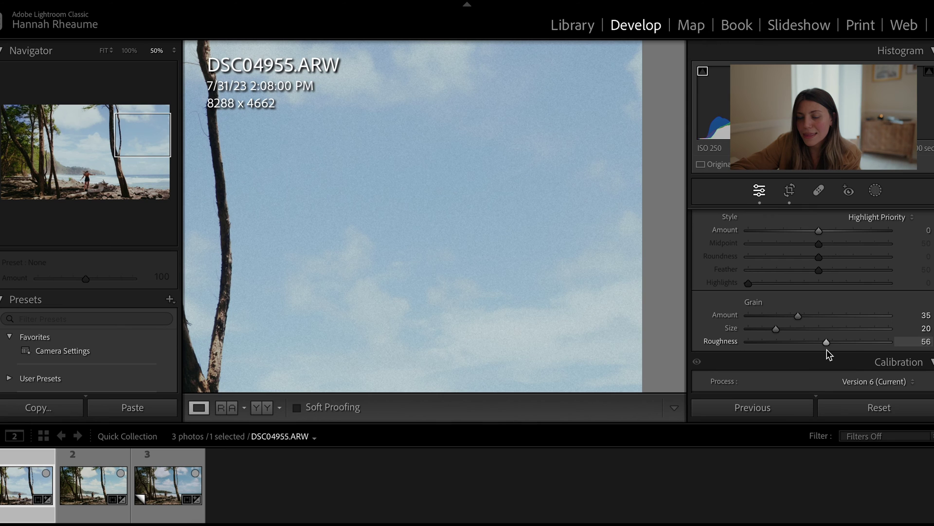
{"action": "left_click_drag", "start_coordinate": [825, 350], "coordinate": [824, 349]}
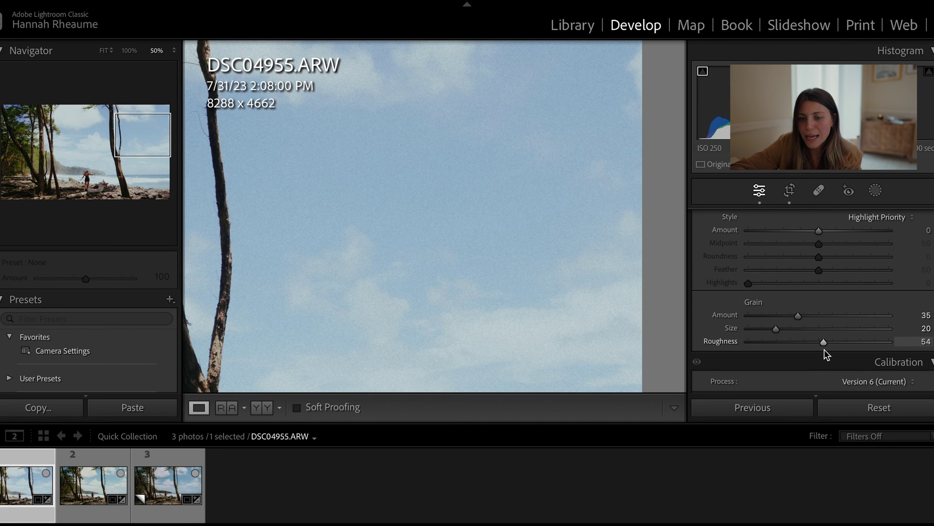
Examine the grain up close on the woman and the shoreline, and return to the full photo
{"action": "left_click", "coordinate": [540, 244]}
{"action": "left_click", "coordinate": [432, 295]}
{"action": "left_click_drag", "start_coordinate": [487, 286], "coordinate": [444, 291]}
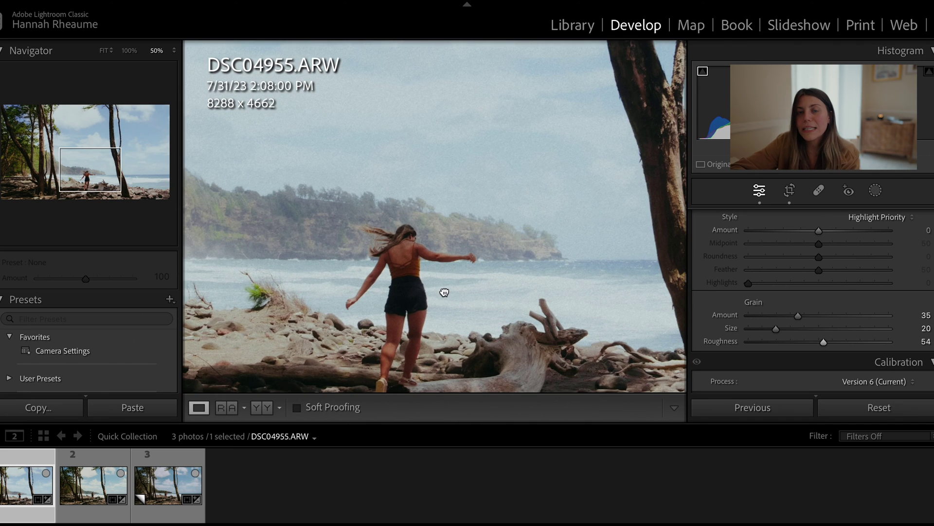
{"action": "left_click", "coordinate": [513, 181]}
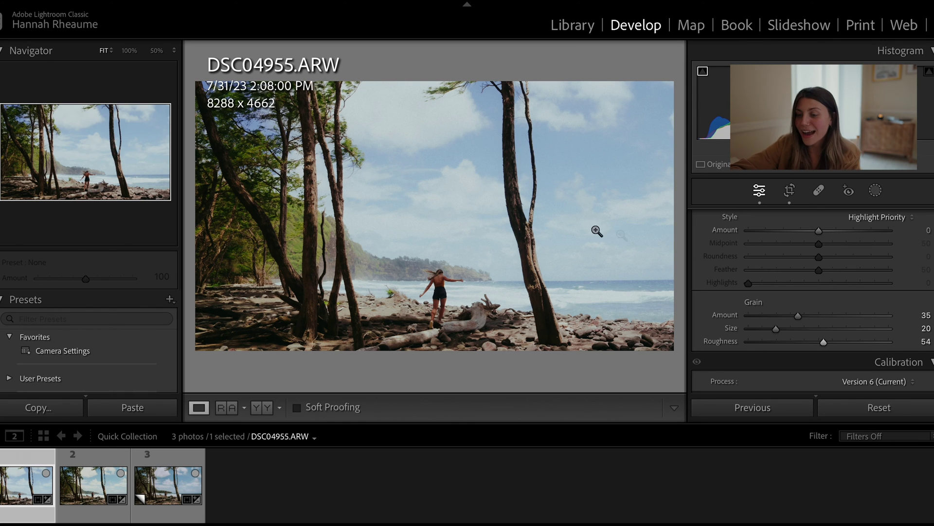
Set the calibration shadows tint to +2, trying +100 and the opposite green extreme to compare their effect on the dark areas
{"action": "scroll", "coordinate": [804, 314], "scroll_direction": "down", "scroll_amount": 3}
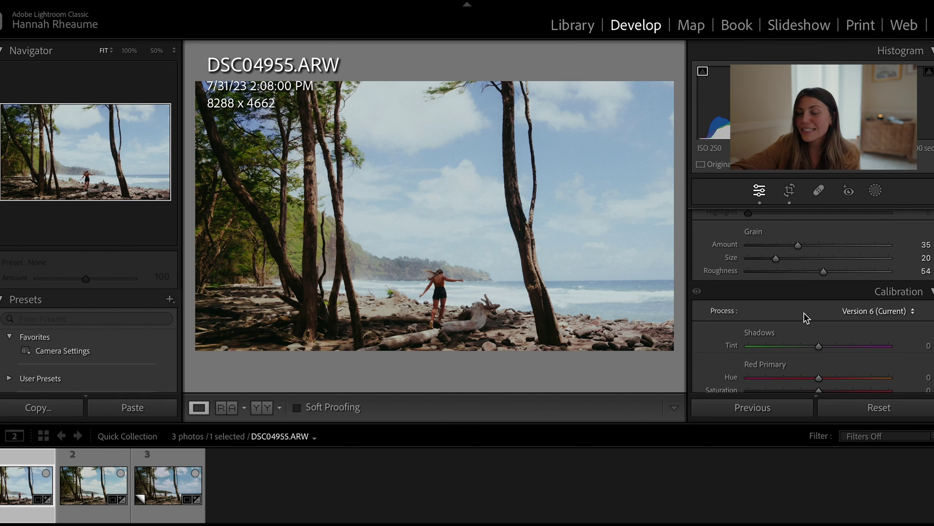
{"action": "scroll", "coordinate": [804, 313], "scroll_direction": "down", "scroll_amount": 2}
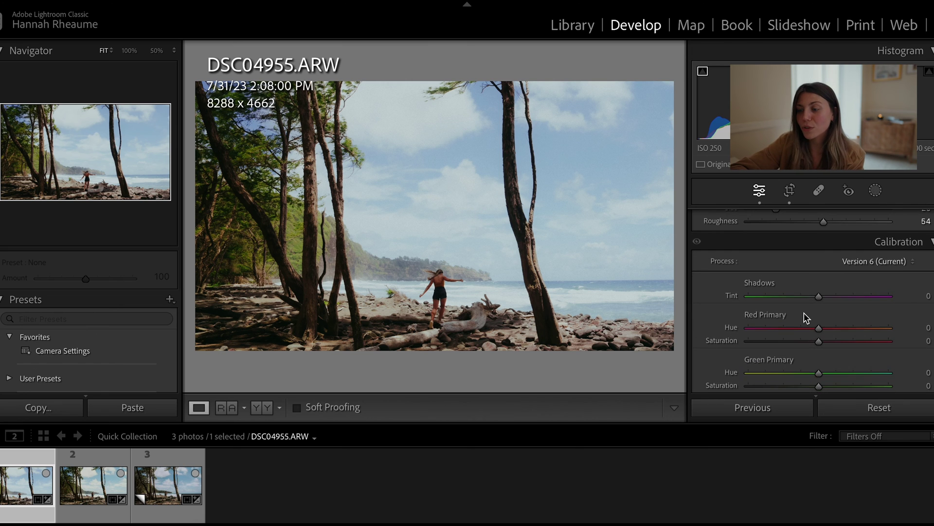
{"action": "scroll", "coordinate": [803, 312], "scroll_direction": "down", "scroll_amount": 1}
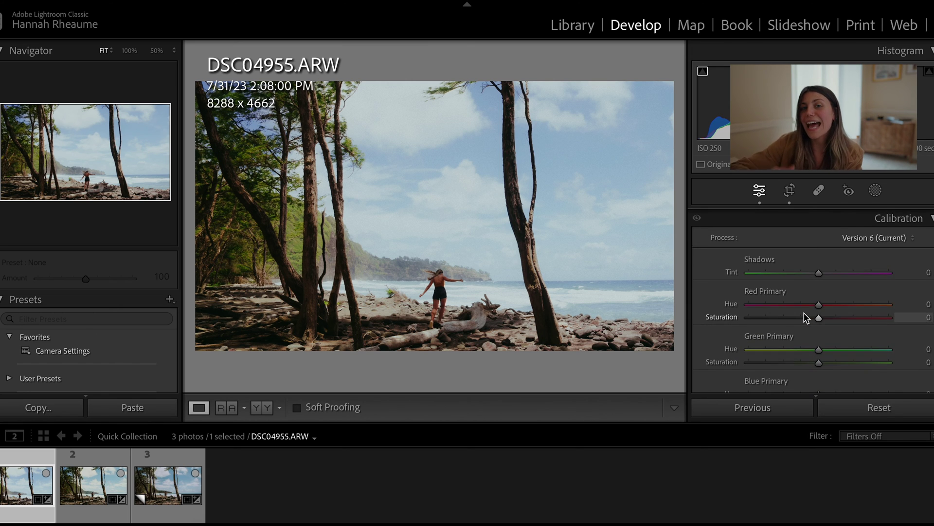
{"action": "scroll", "coordinate": [804, 318], "scroll_direction": "down", "scroll_amount": 1}
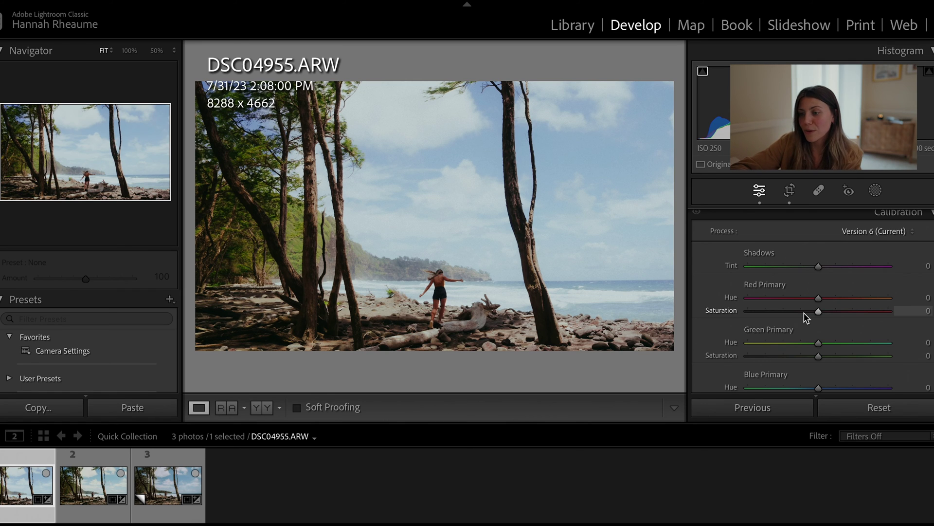
{"action": "scroll", "coordinate": [883, 305], "scroll_direction": "up", "scroll_amount": 1}
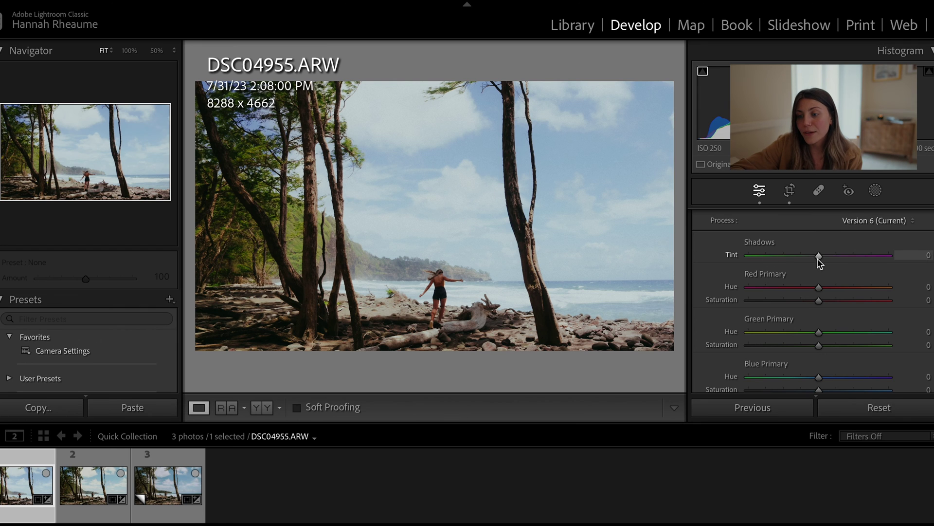
{"action": "left_click_drag", "start_coordinate": [818, 257], "coordinate": [928, 270]}
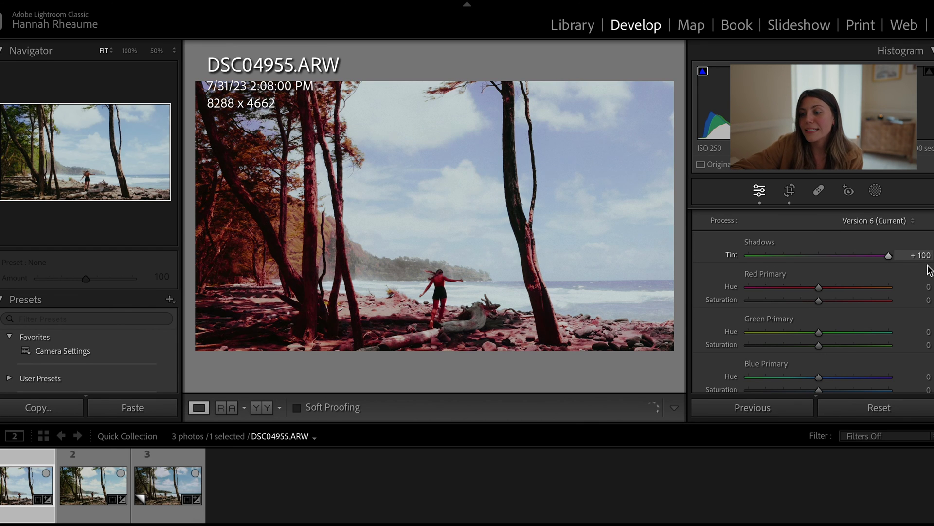
{"action": "left_click_drag", "start_coordinate": [930, 270], "coordinate": [688, 271]}
{"action": "left_click_drag", "start_coordinate": [750, 270], "coordinate": [822, 258]}
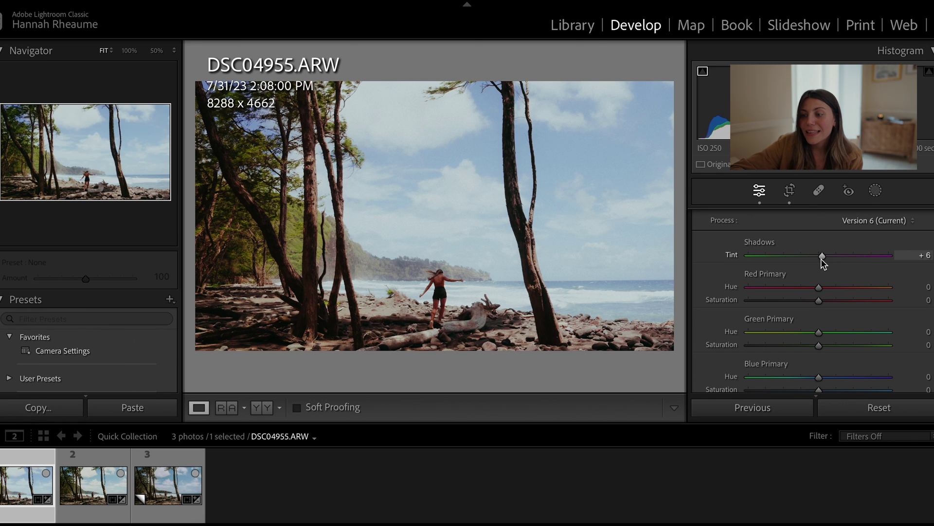
{"action": "left_click_drag", "start_coordinate": [820, 258], "coordinate": [818, 258]}
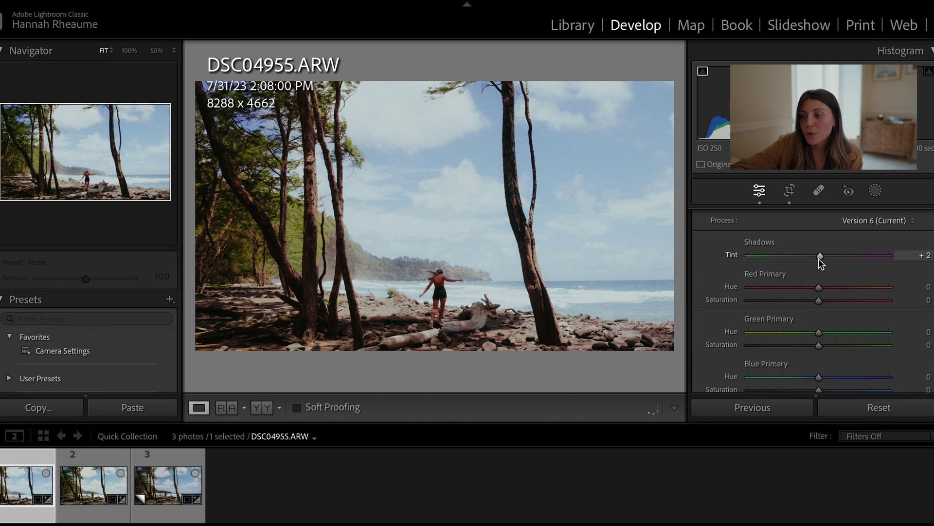